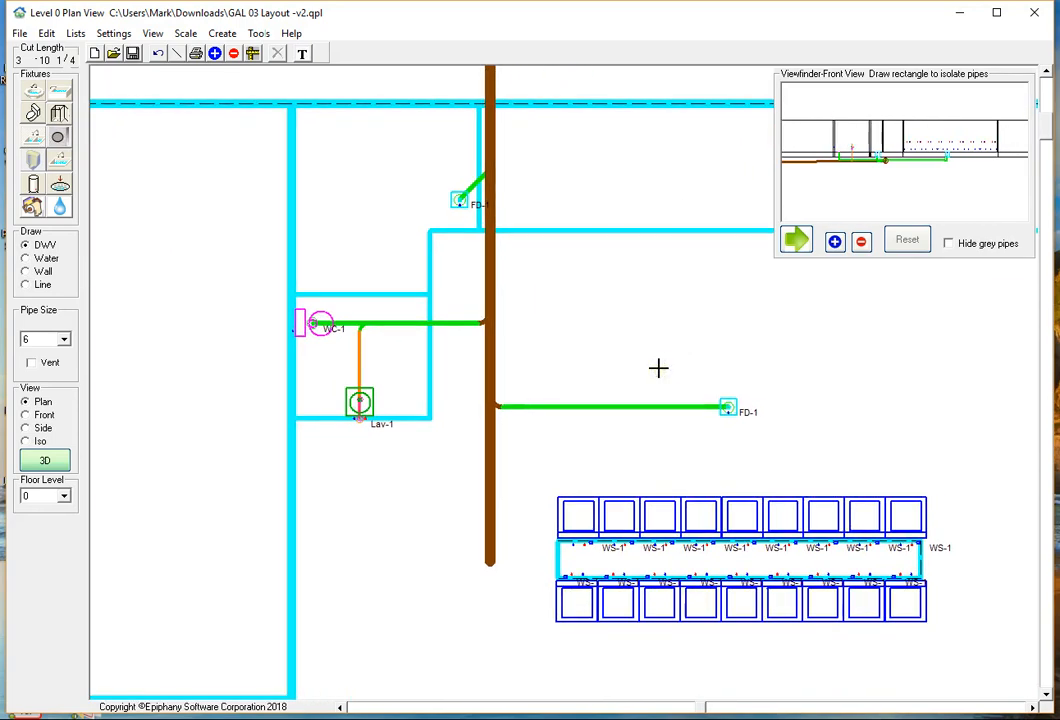
Draw a 6-inch DWV pipe about 5 ft 5 in long from the main's lower end into the chase between the WS-1 fixture rows
{"action": "left_click", "coordinate": [490, 547]}
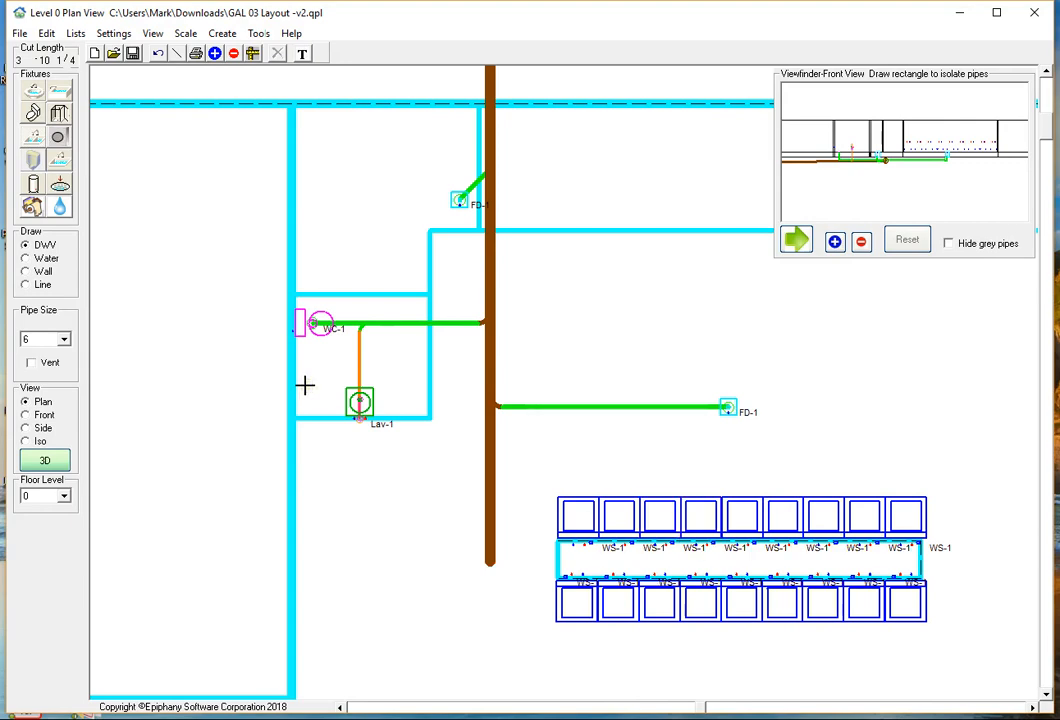
{"action": "mouse_move", "coordinate": [489, 561]}
{"action": "left_mouse_down"}
{"action": "mouse_move", "coordinate": [568, 578]}
{"action": "mouse_move", "coordinate": [565, 563]}
{"action": "mouse_move", "coordinate": [576, 559]}
{"action": "left_mouse_up"}
{"action": "left_click", "coordinate": [487, 553]}
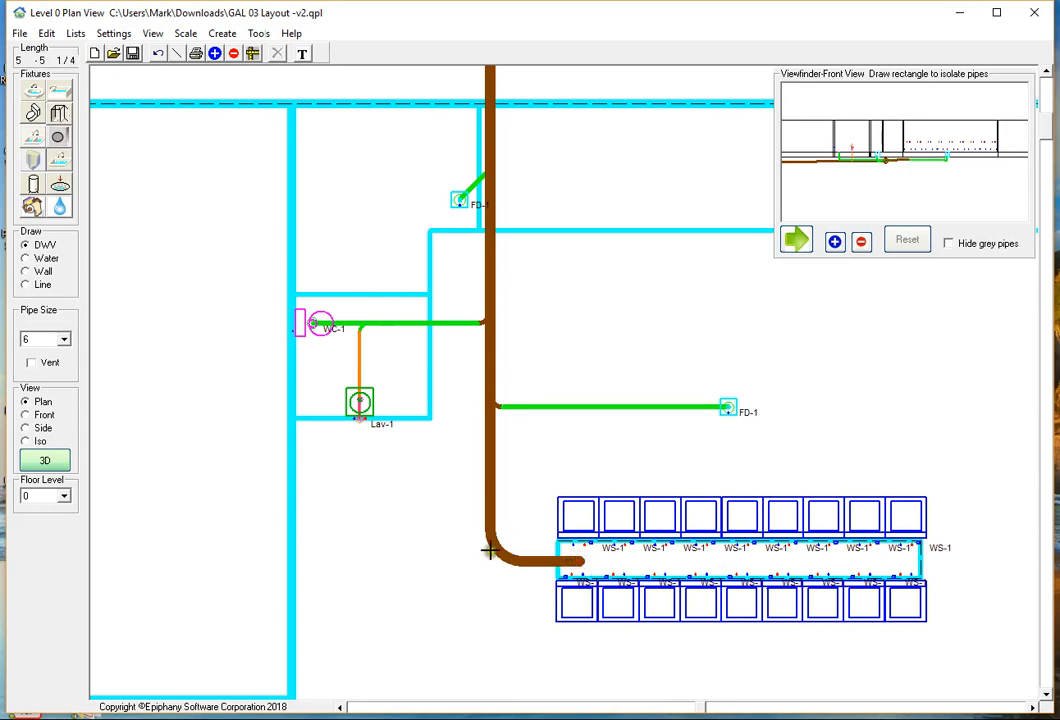
{"action": "left_click", "coordinate": [541, 556]}
{"action": "key", "text": "Escape"}
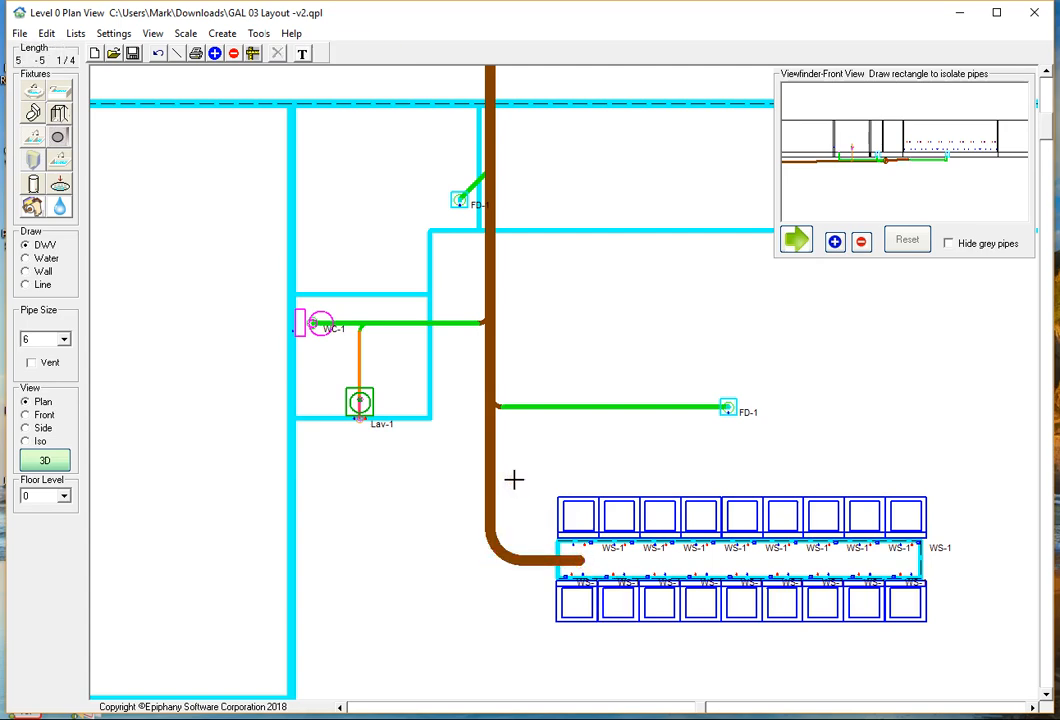
Place a 6-inch Stack at the end of the new pipe in the chase between the WS-1 fixtures
{"action": "left_click", "coordinate": [40, 339]}
{"action": "left_click", "coordinate": [40, 342]}
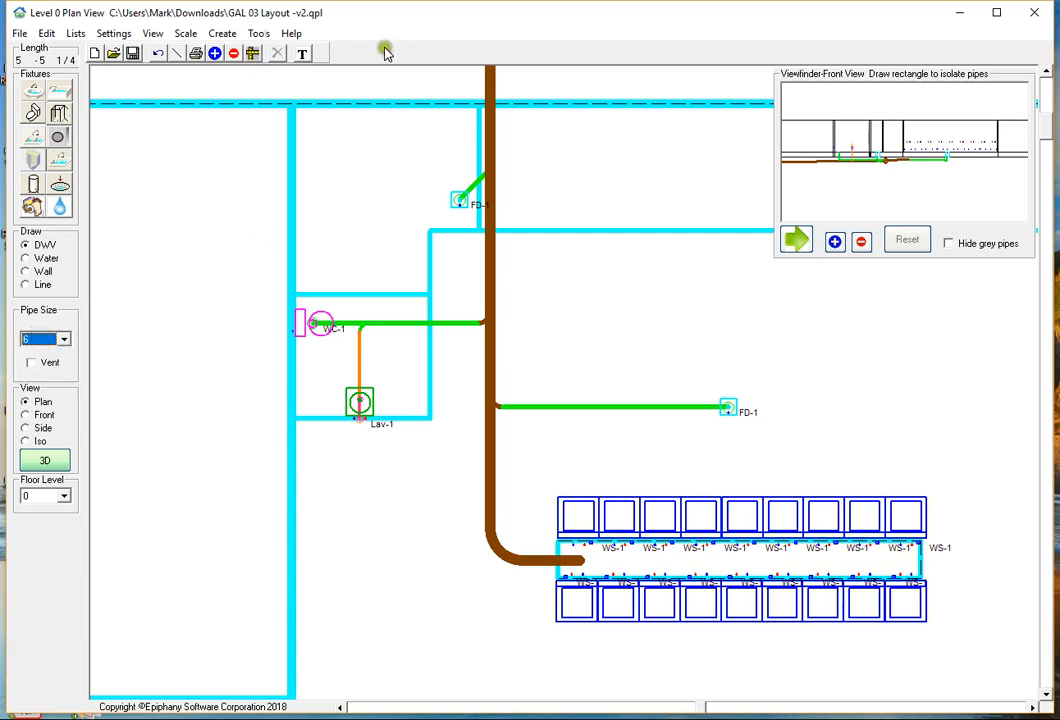
{"action": "left_click", "coordinate": [299, 54]}
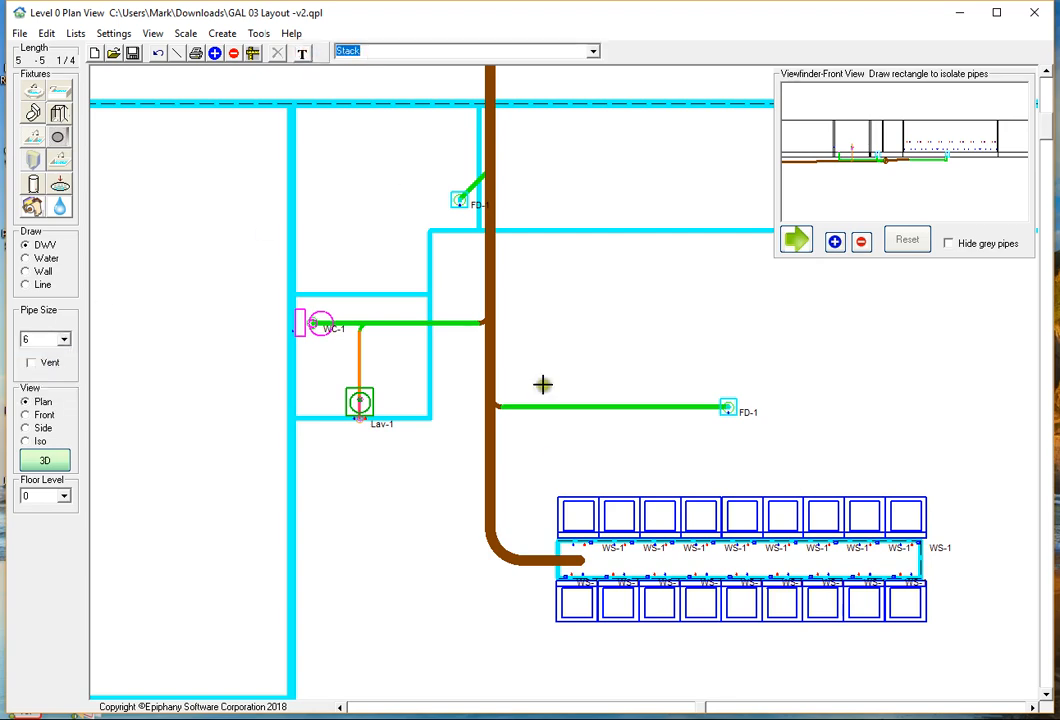
{"action": "left_click", "coordinate": [578, 558]}
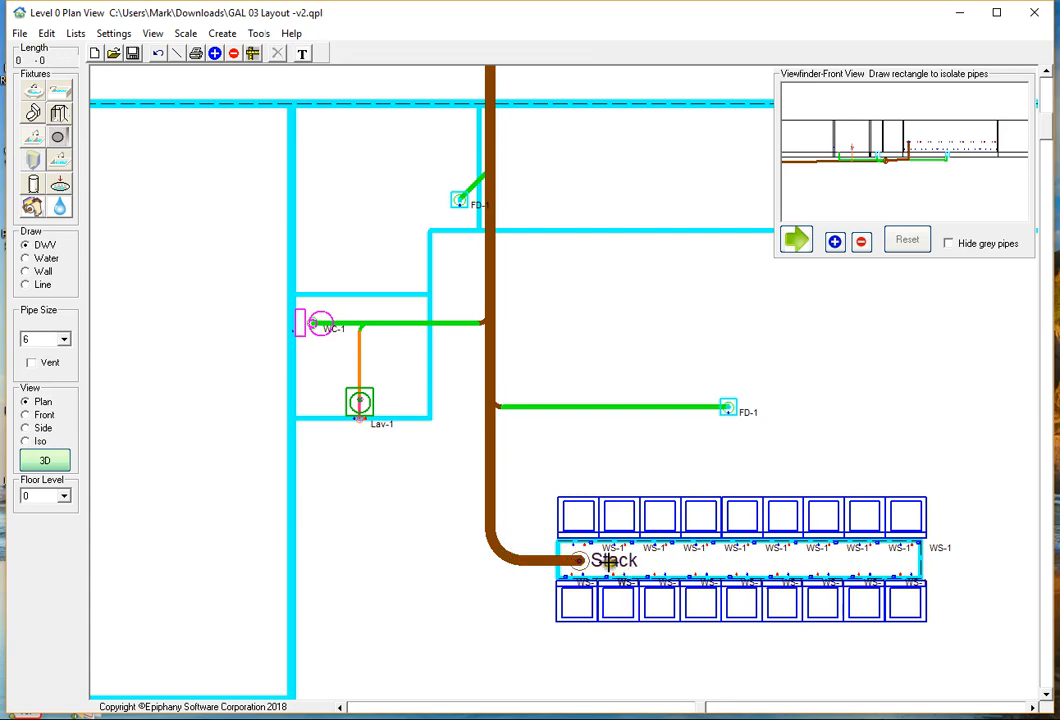
In the front view, extend the stack's upper end to a pipe length of 6 ft and delete the Stack label
{"action": "left_click", "coordinate": [45, 418]}
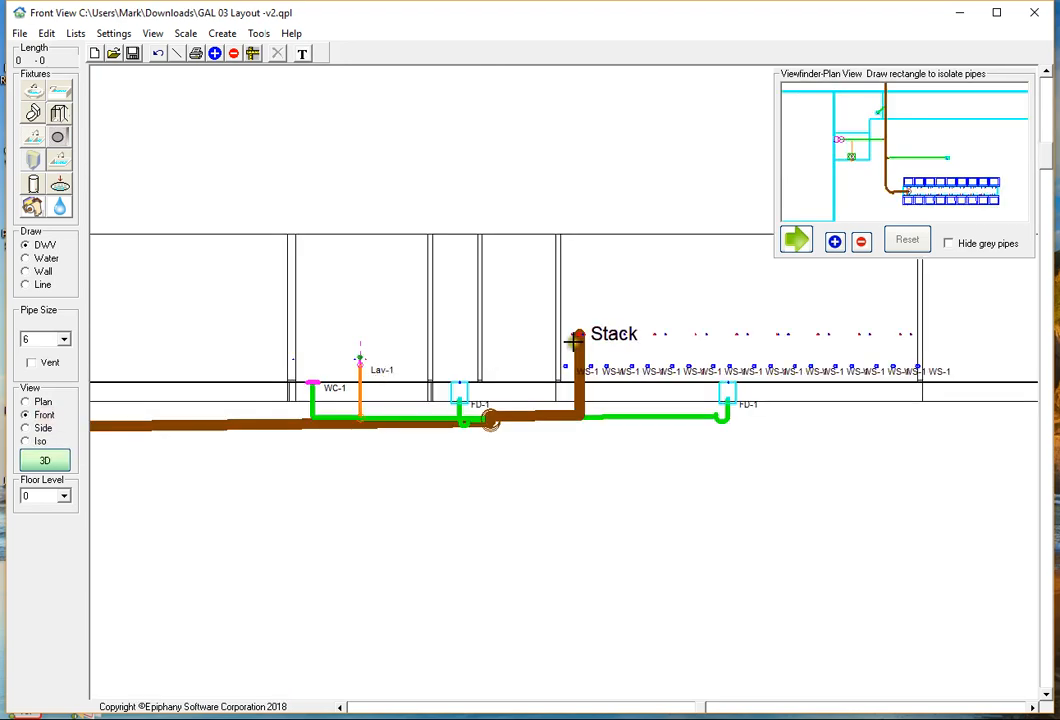
{"action": "left_click", "coordinate": [580, 334]}
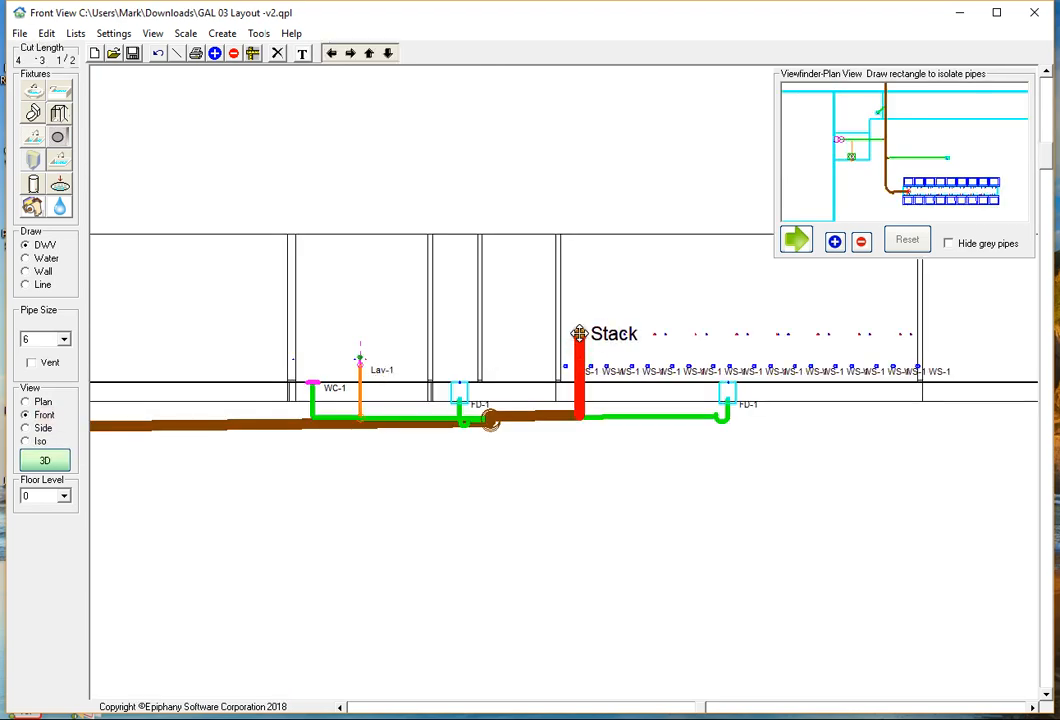
{"action": "left_click_drag", "start_coordinate": [579, 333], "coordinate": [580, 317]}
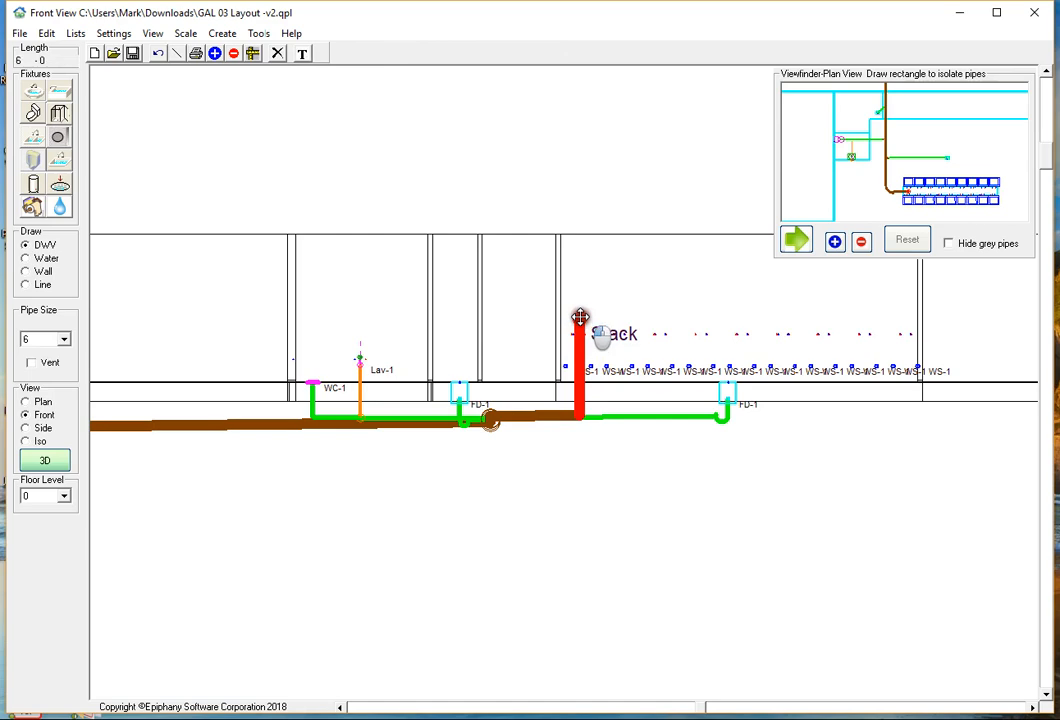
{"action": "left_click", "coordinate": [540, 361]}
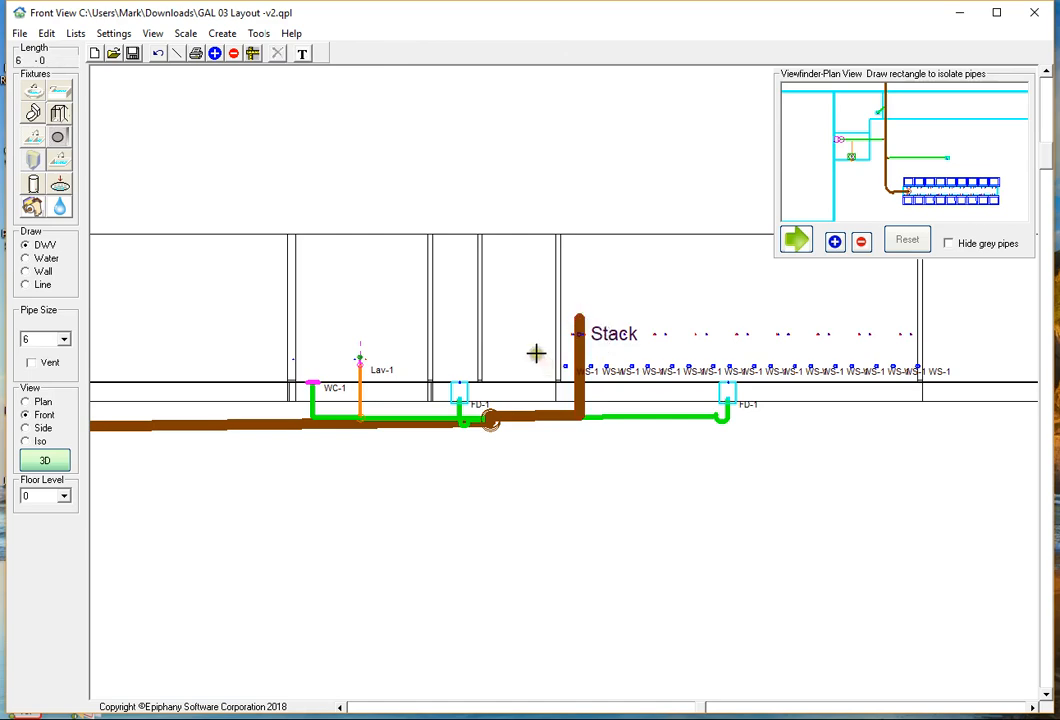
{"action": "left_click", "coordinate": [597, 332]}
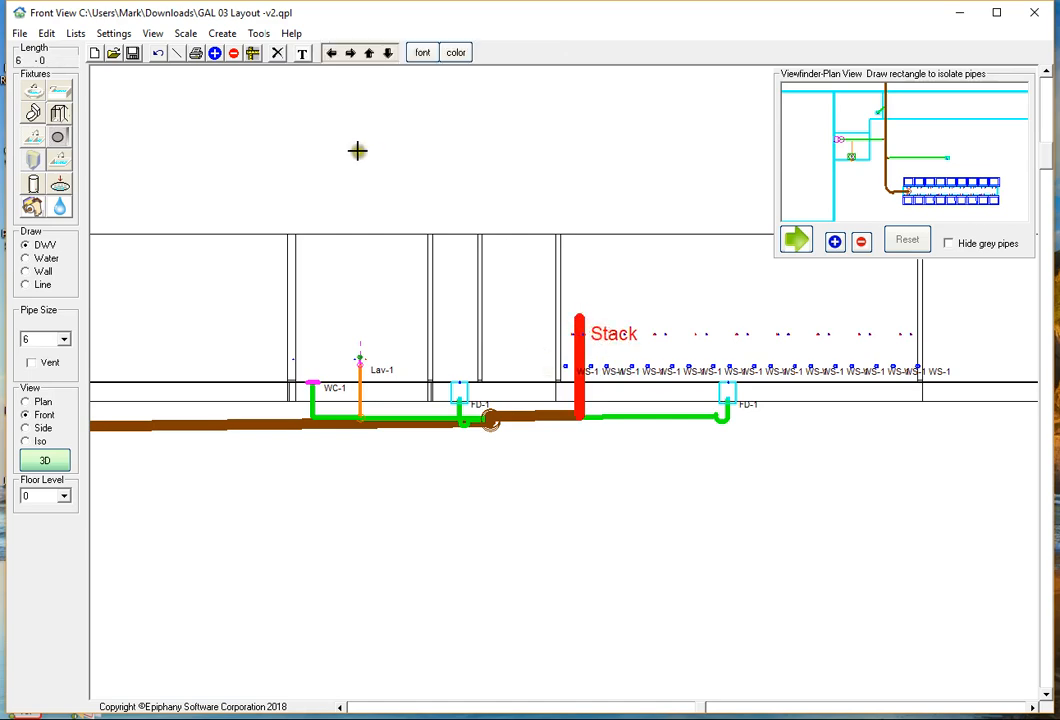
{"action": "left_click", "coordinate": [277, 54]}
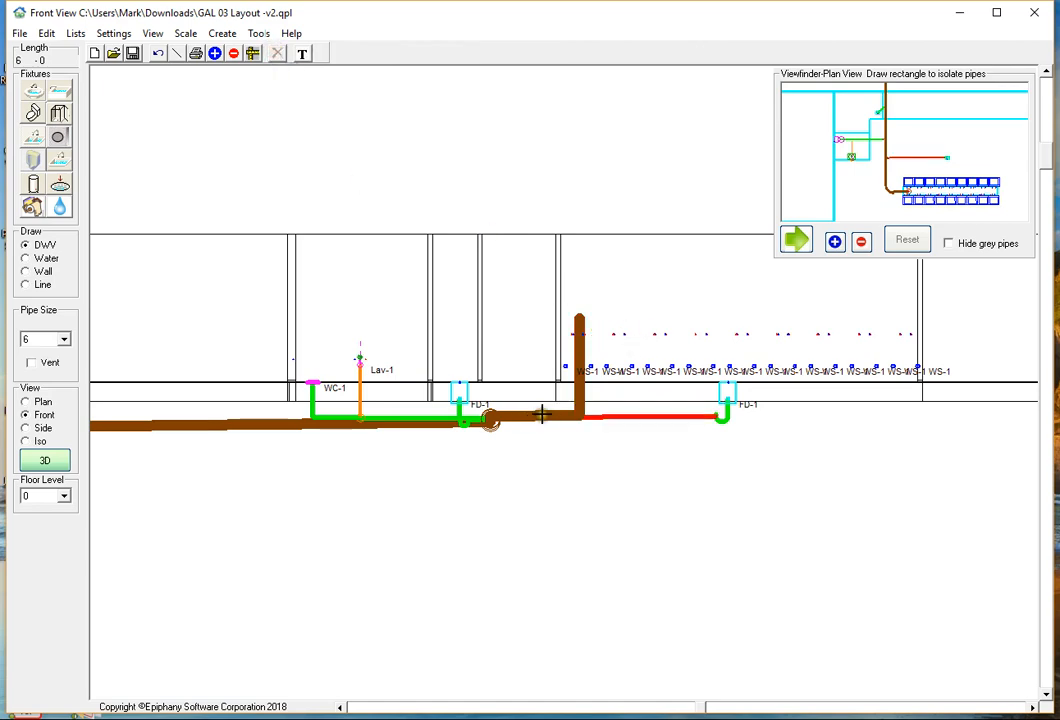
Isolate the stack and its horizontal branch, and change the fitting at the stack's base to trap pvc
{"action": "left_click_drag", "start_coordinate": [864, 176], "coordinate": [915, 204]}
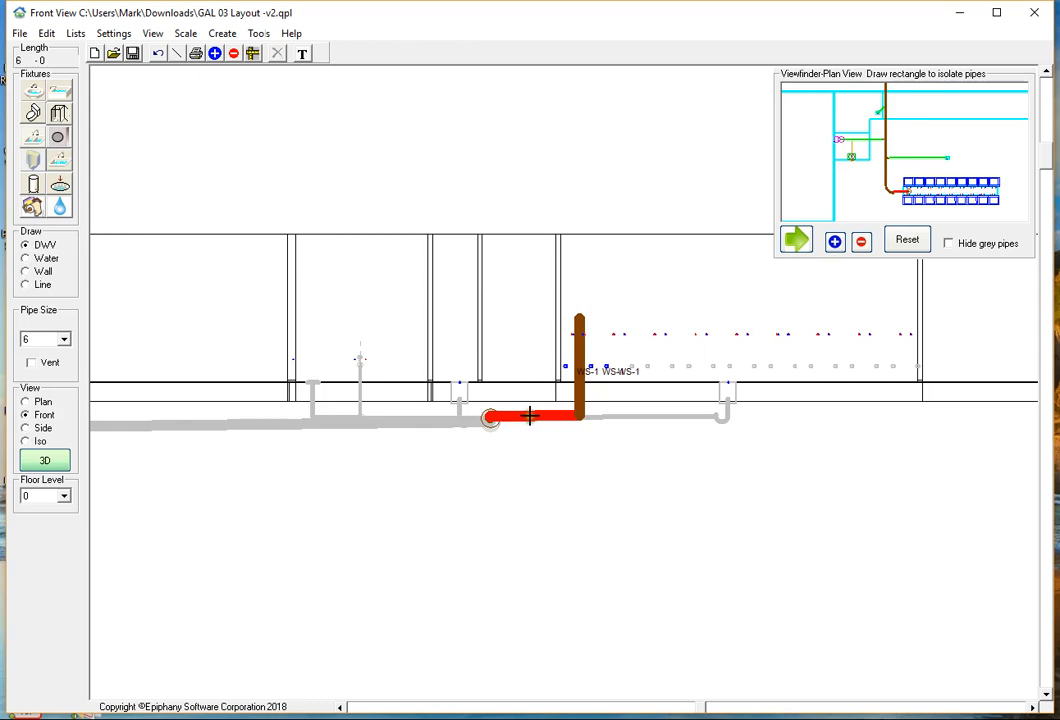
{"action": "right_click", "coordinate": [530, 415]}
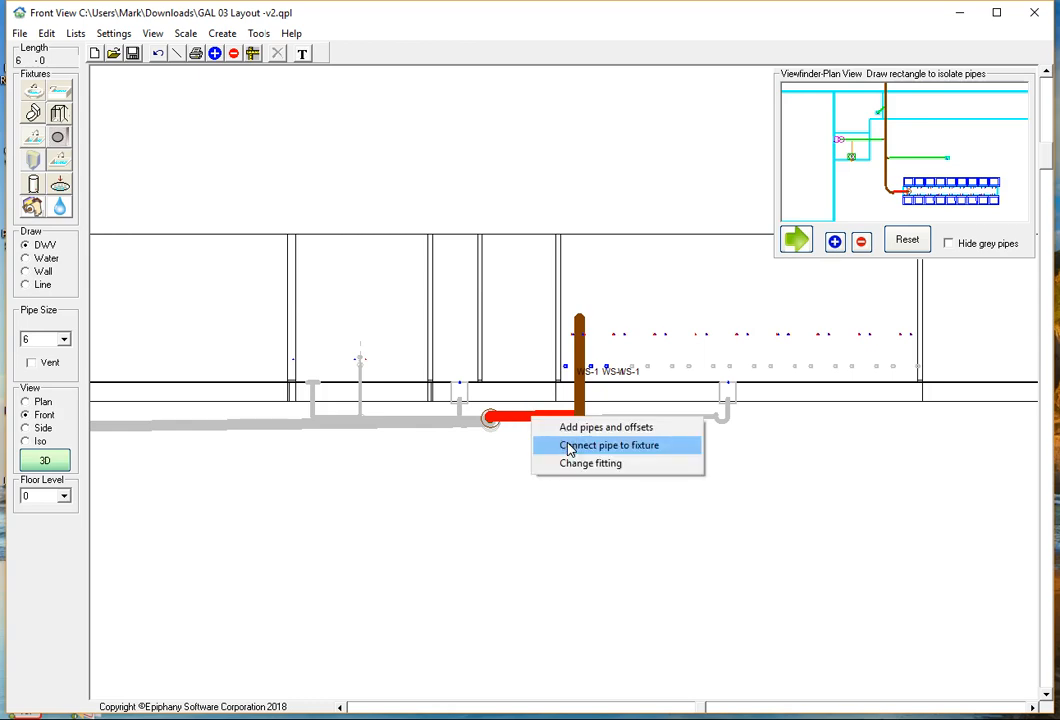
{"action": "left_click", "coordinate": [568, 464]}
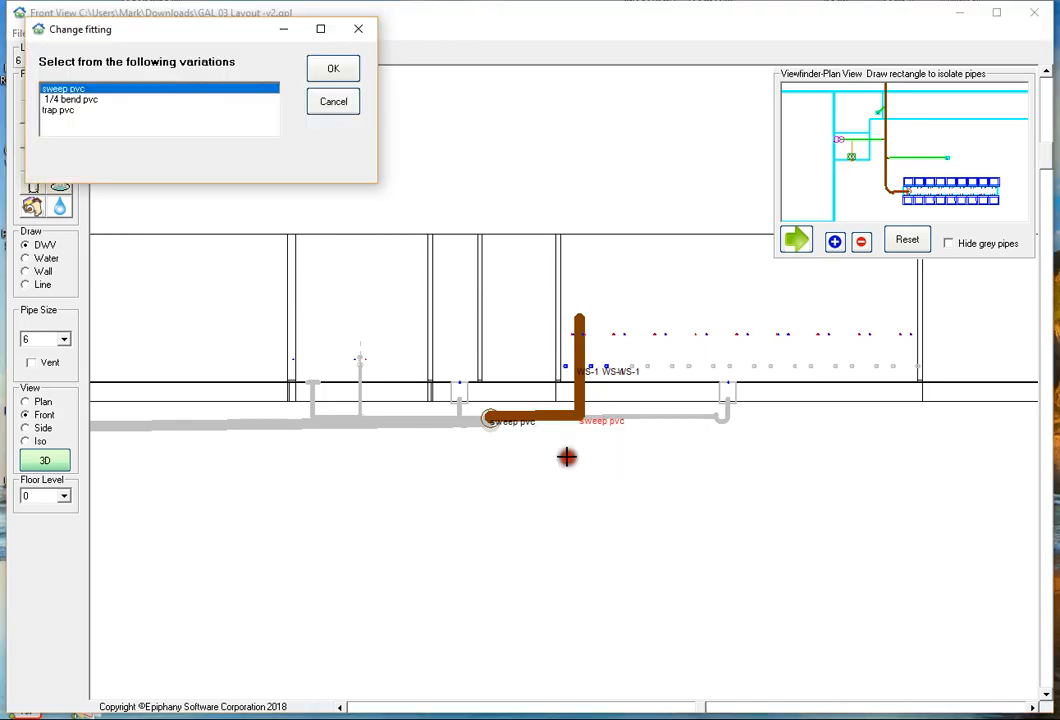
{"action": "left_click", "coordinate": [72, 109]}
{"action": "left_click", "coordinate": [336, 69]}
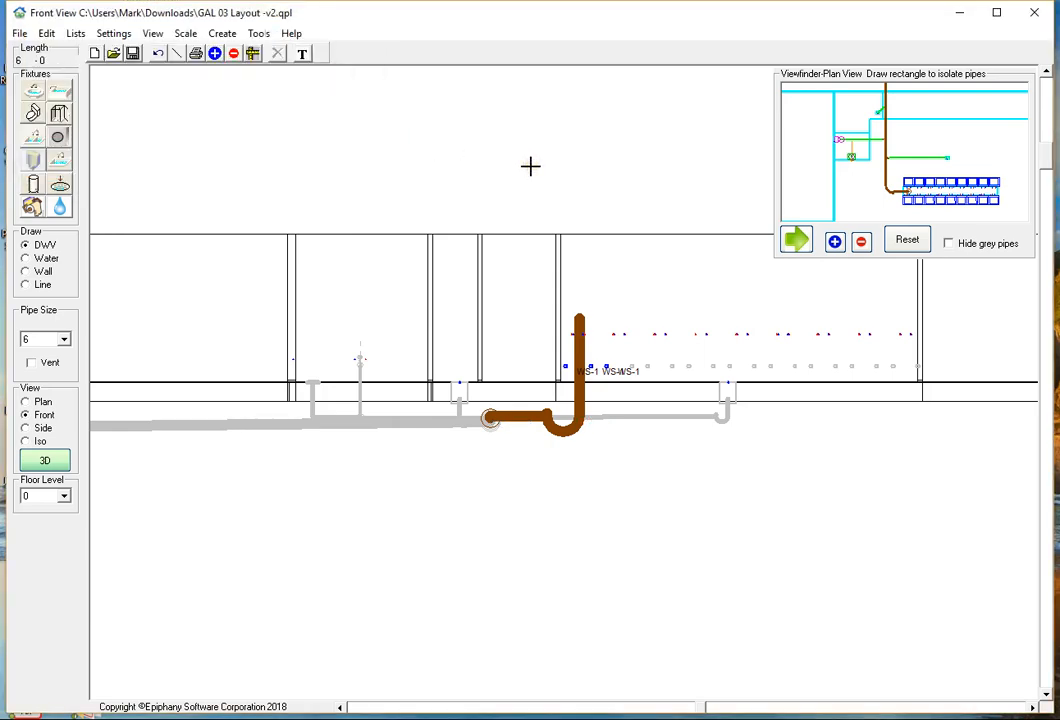
{"action": "left_click", "coordinate": [530, 204]}
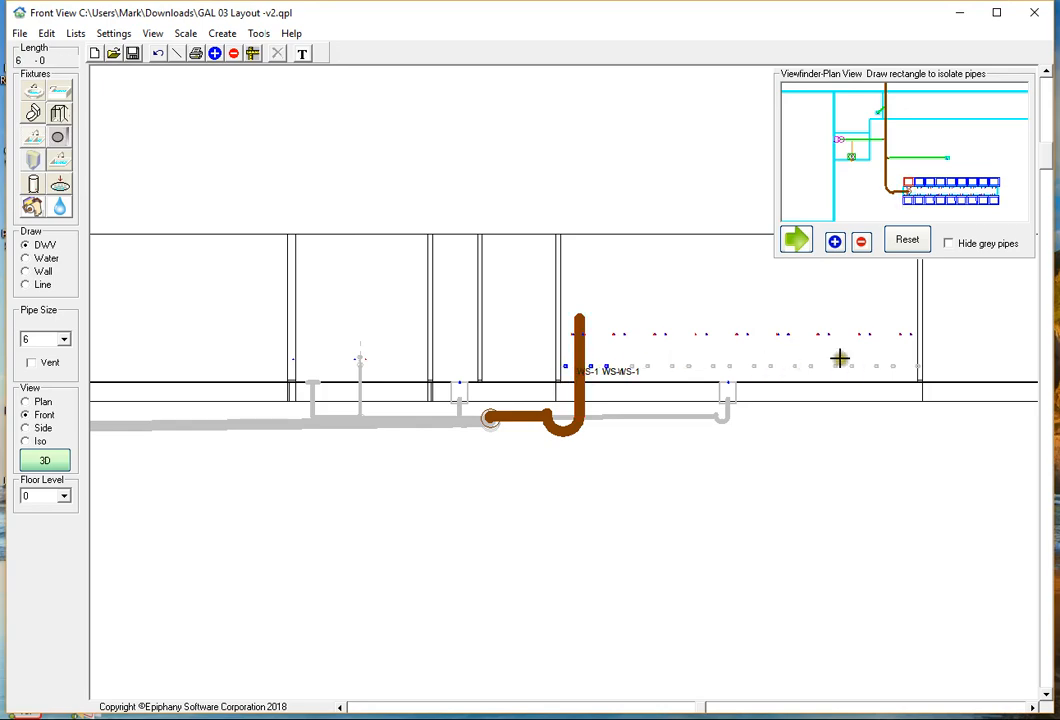
In the fitting dimensions settings, choose san tee pvc and set Pipe 1, Pipe 2 and Pipe 3 to size 6
{"action": "left_click", "coordinate": [110, 36]}
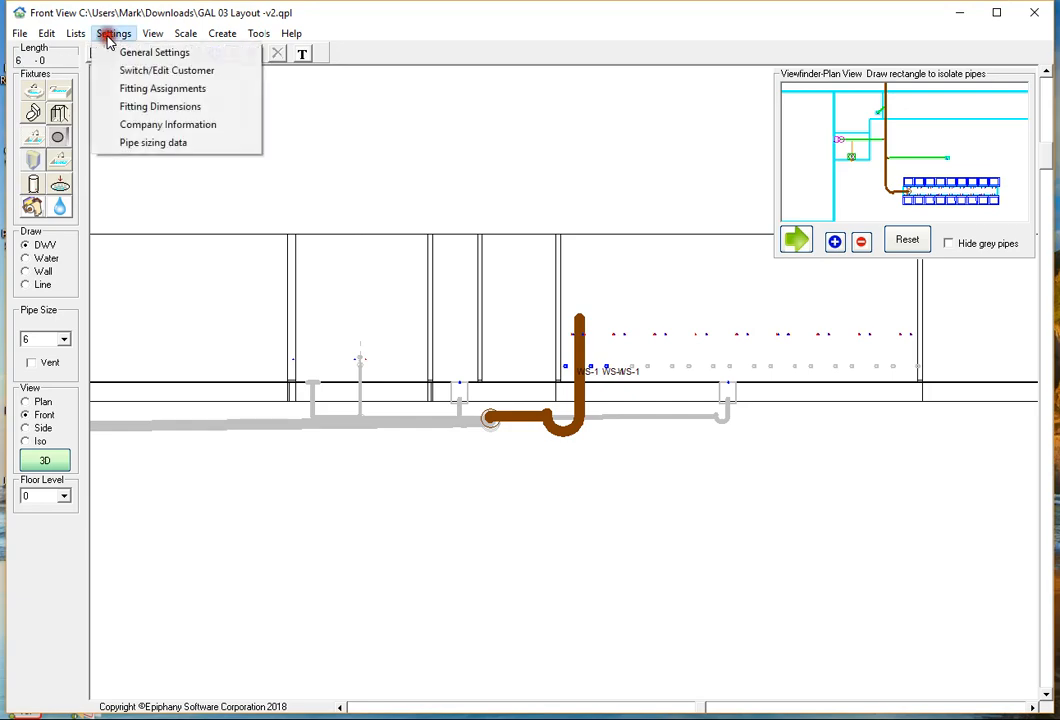
{"action": "left_click", "coordinate": [144, 108]}
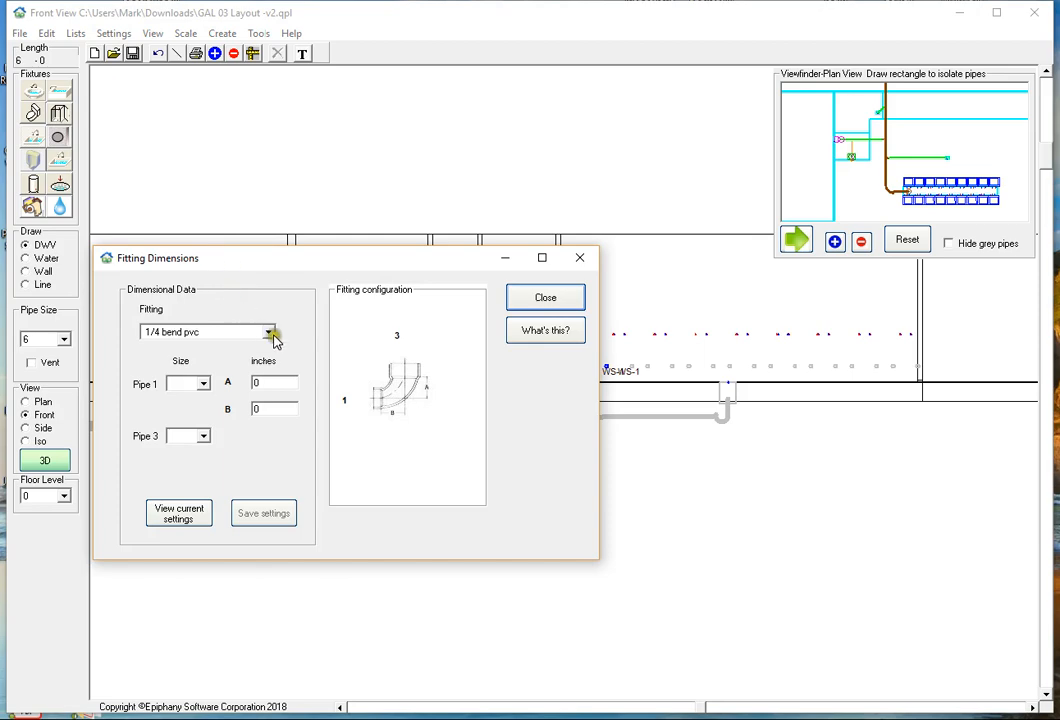
{"action": "left_click", "coordinate": [268, 333]}
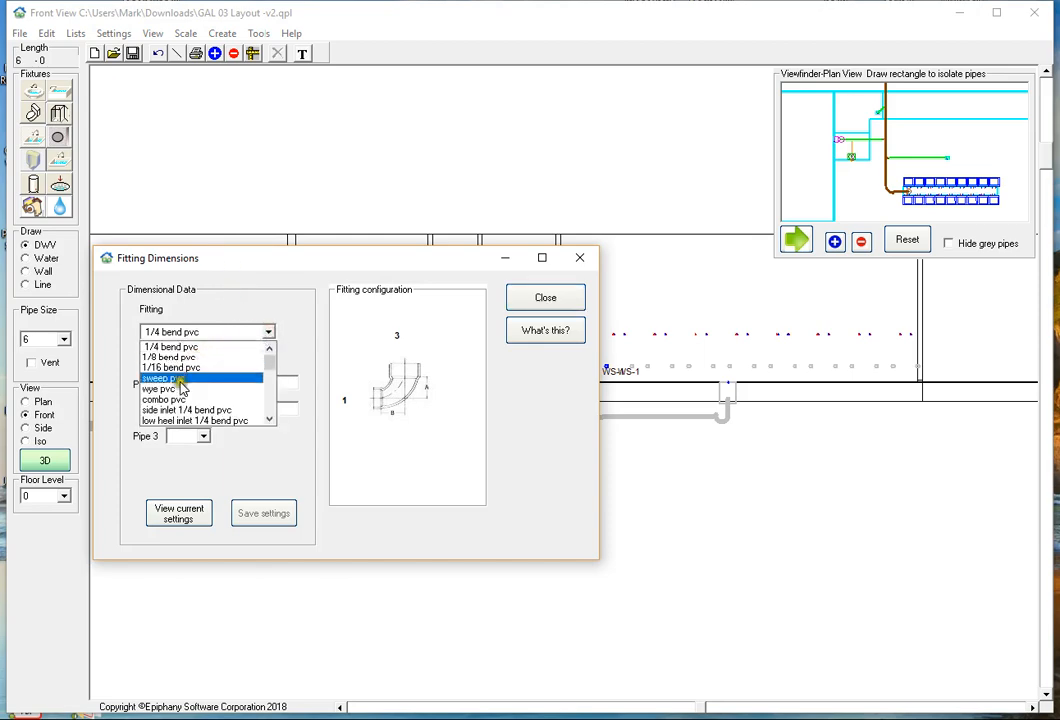
{"action": "scroll", "coordinate": [182, 388], "scroll_direction": "down", "scroll_amount": 1}
{"action": "scroll", "coordinate": [182, 388], "scroll_direction": "down", "scroll_amount": 2}
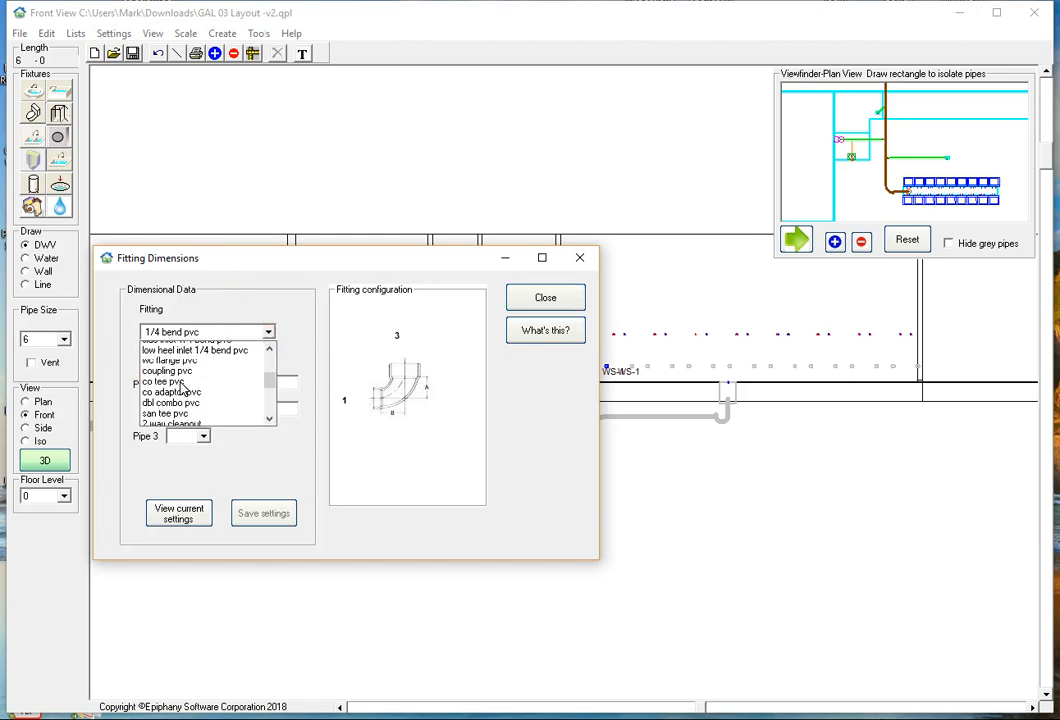
{"action": "left_click", "coordinate": [178, 389]}
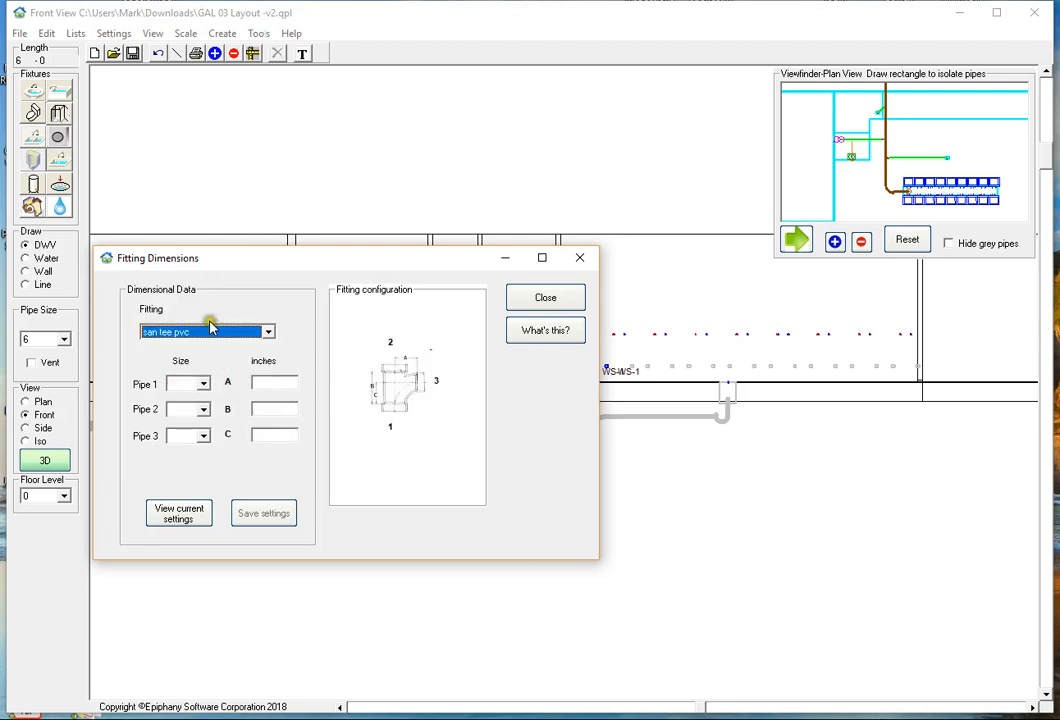
{"action": "left_click", "coordinate": [204, 386]}
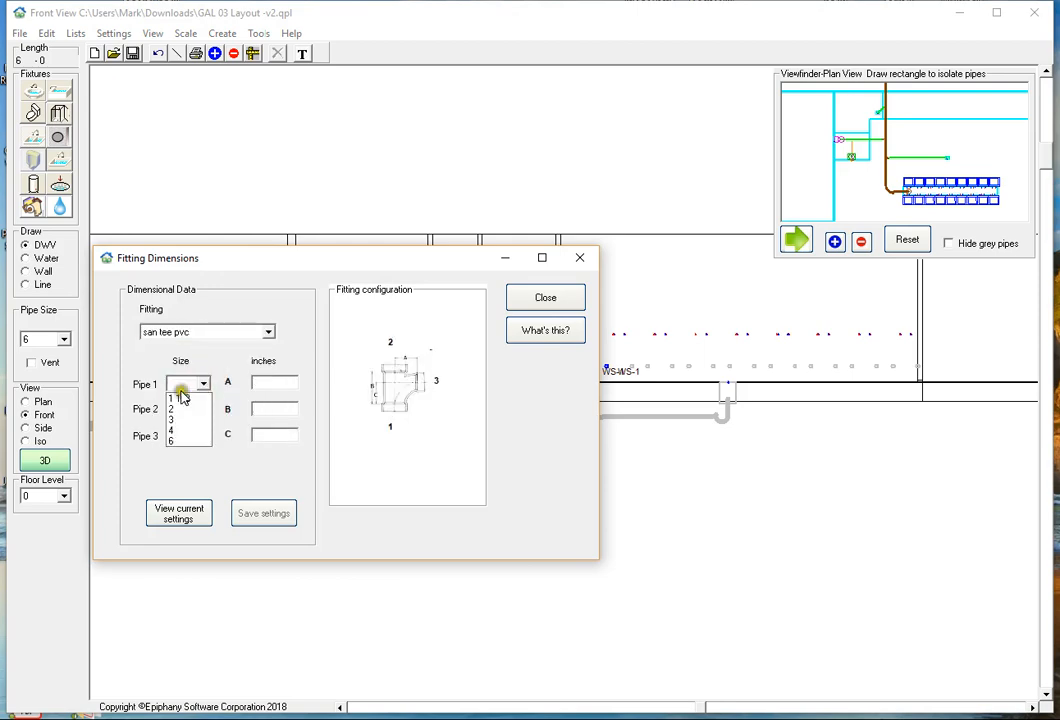
{"action": "left_click", "coordinate": [175, 441]}
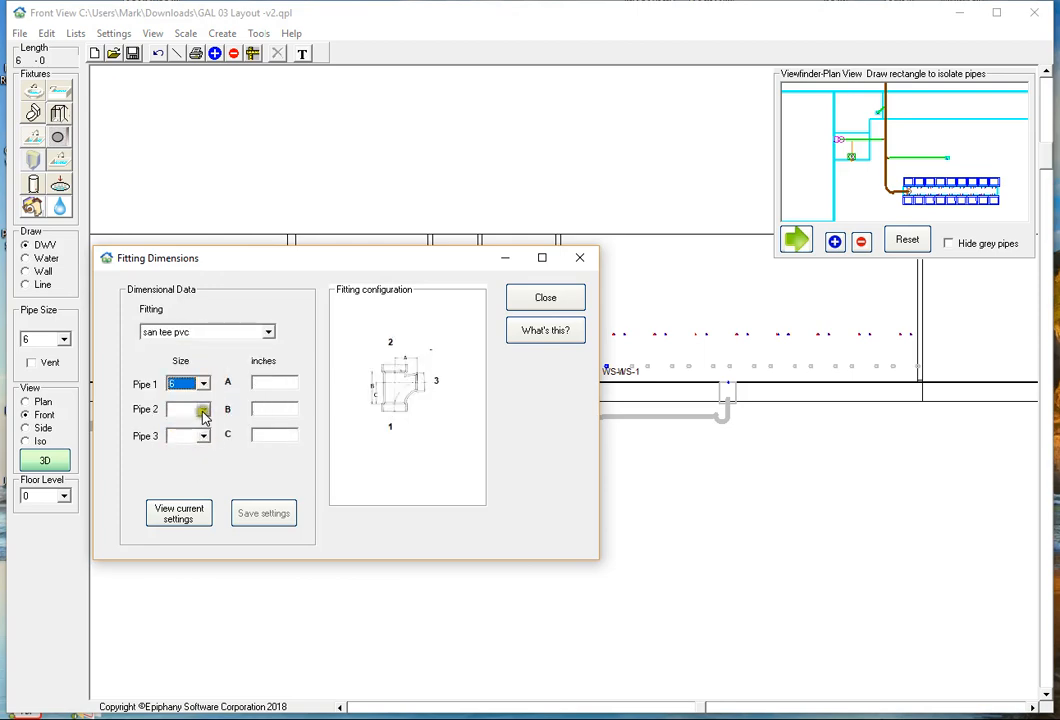
{"action": "left_click", "coordinate": [203, 412]}
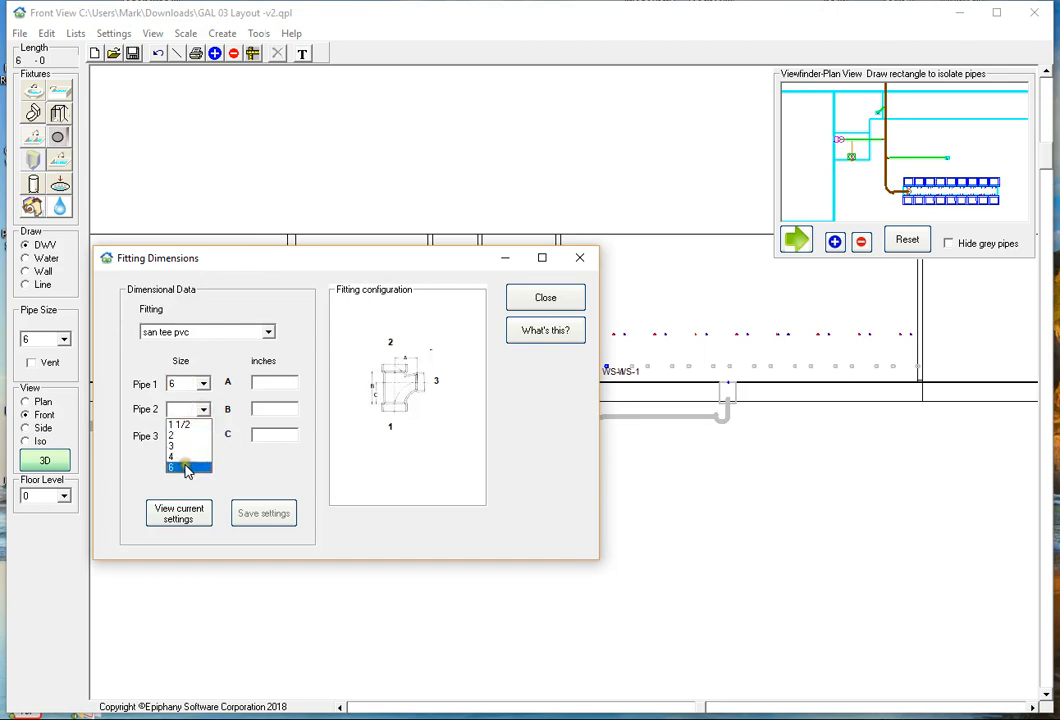
{"action": "left_click", "coordinate": [187, 462]}
{"action": "left_click", "coordinate": [202, 439]}
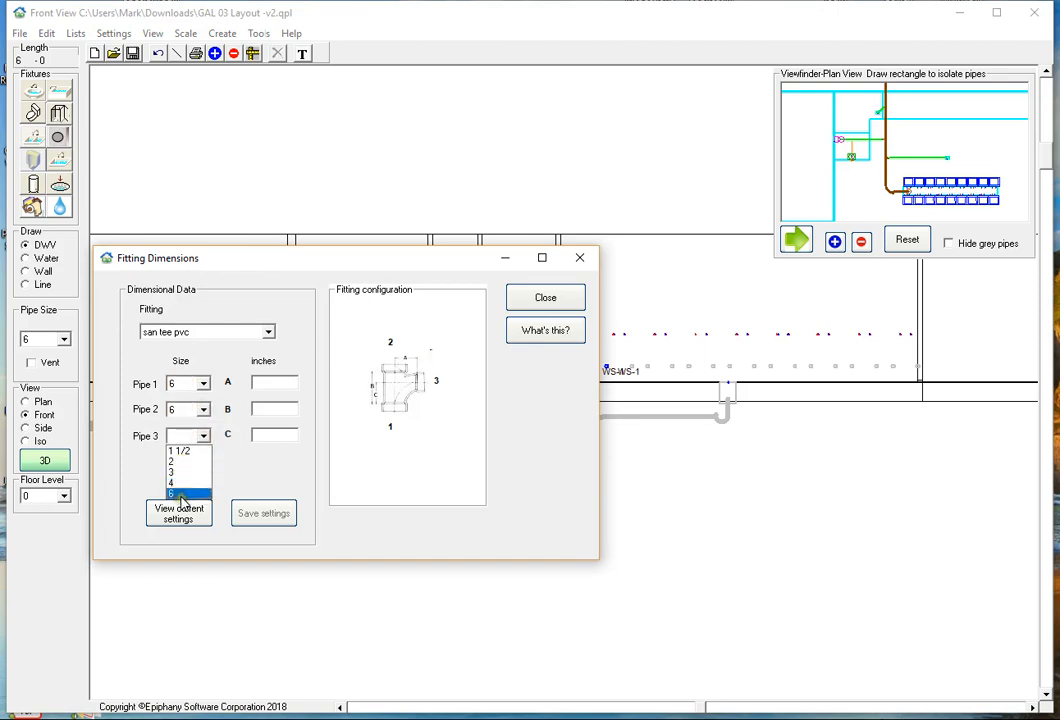
{"action": "left_click", "coordinate": [182, 498]}
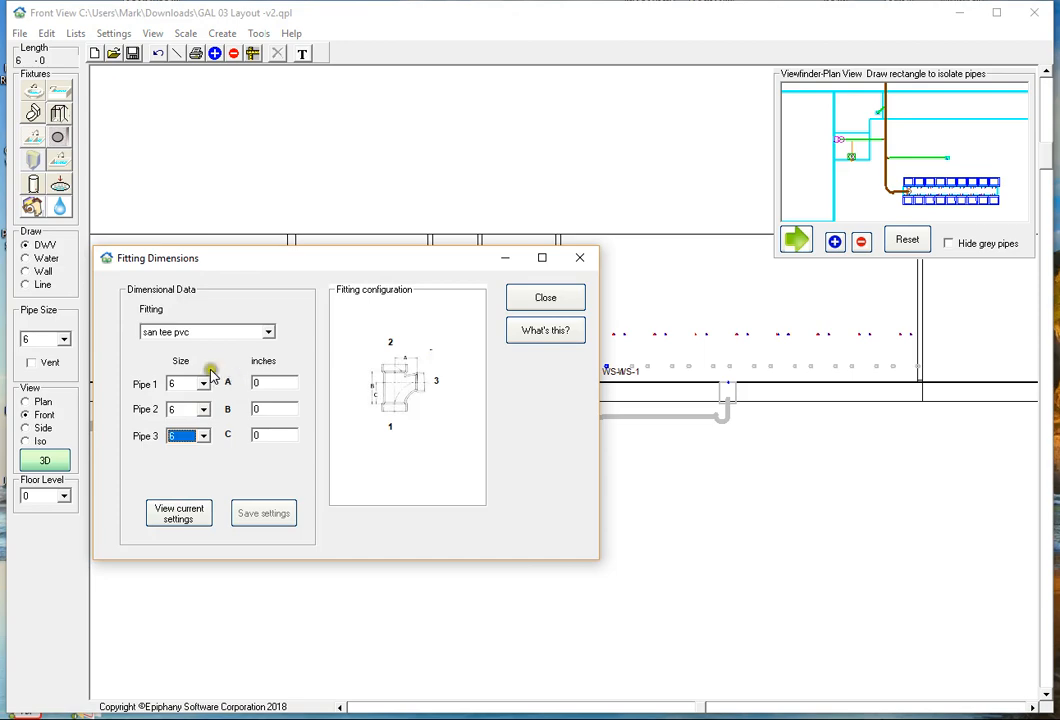
Set the san tee's dimensions to A 5, B 8.5 and C 5 inches, save the settings and close the dialog
{"action": "left_click", "coordinate": [268, 380]}
{"action": "type", "text": "5"}
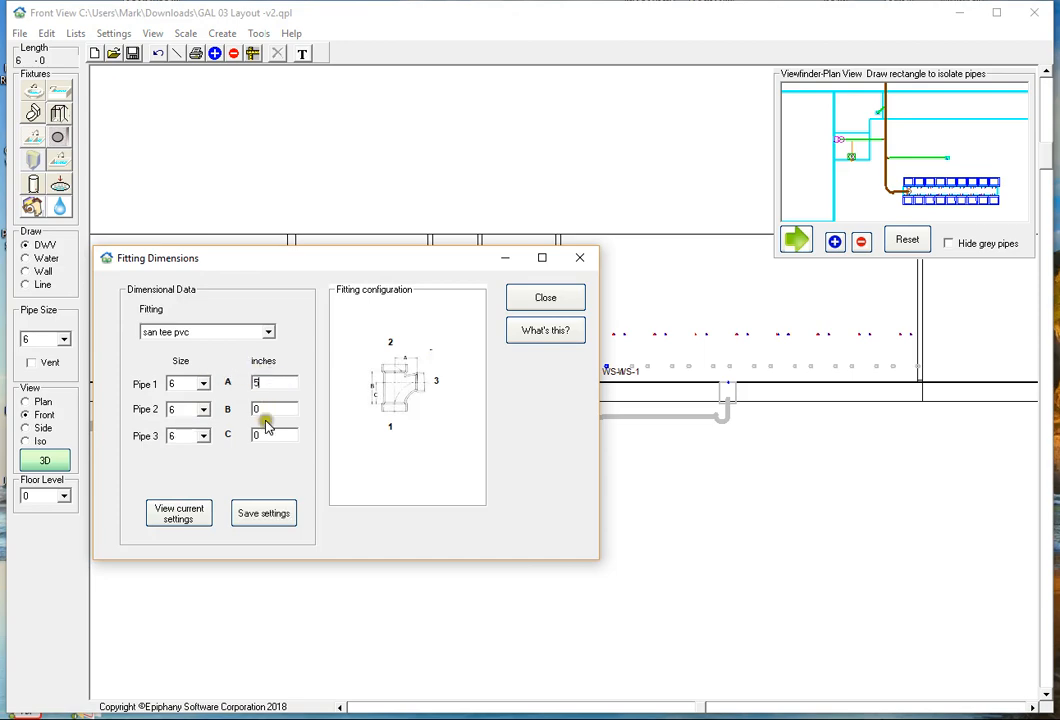
{"action": "left_click", "coordinate": [267, 433]}
{"action": "left_click", "coordinate": [268, 409]}
{"action": "type", "text": "8.5"}
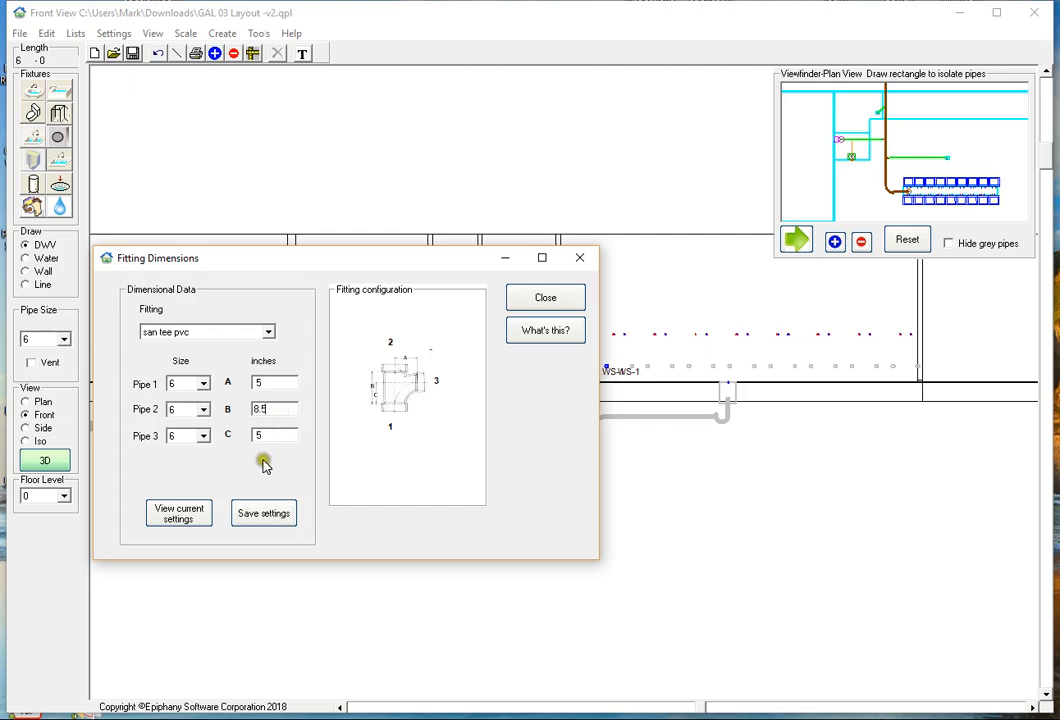
{"action": "left_click", "coordinate": [263, 513]}
{"action": "left_click", "coordinate": [512, 296]}
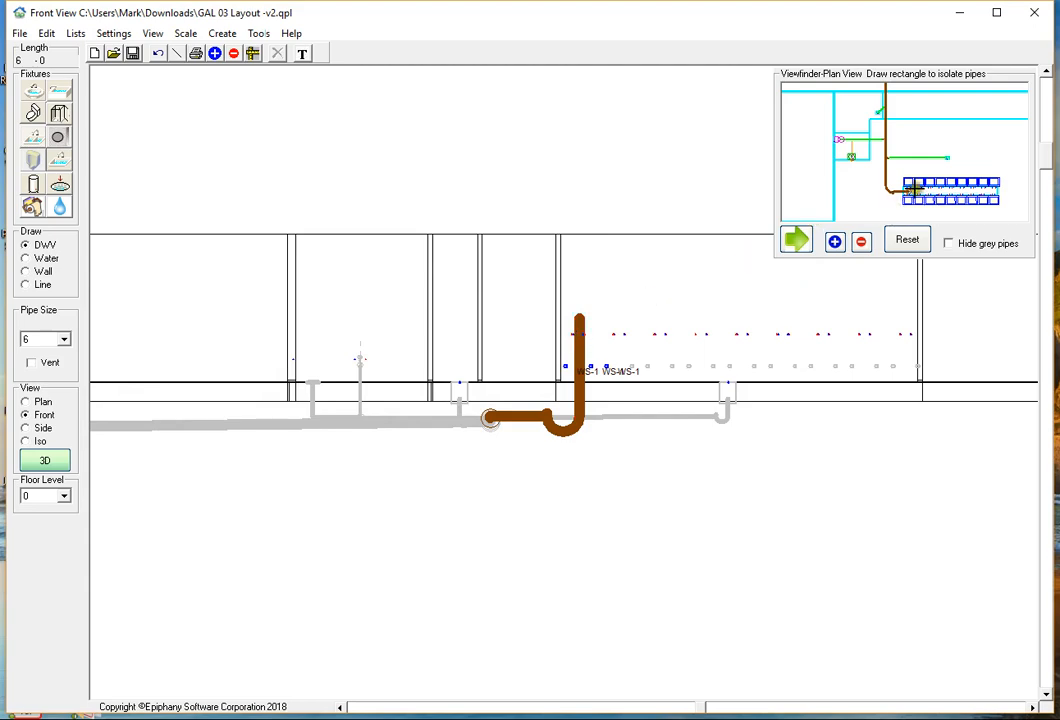
Isolate the pipes in the narrow chase between the two WS-1 fixture rows using the plan viewfinder
{"action": "scroll", "coordinate": [901, 190], "scroll_direction": "up", "scroll_amount": 1}
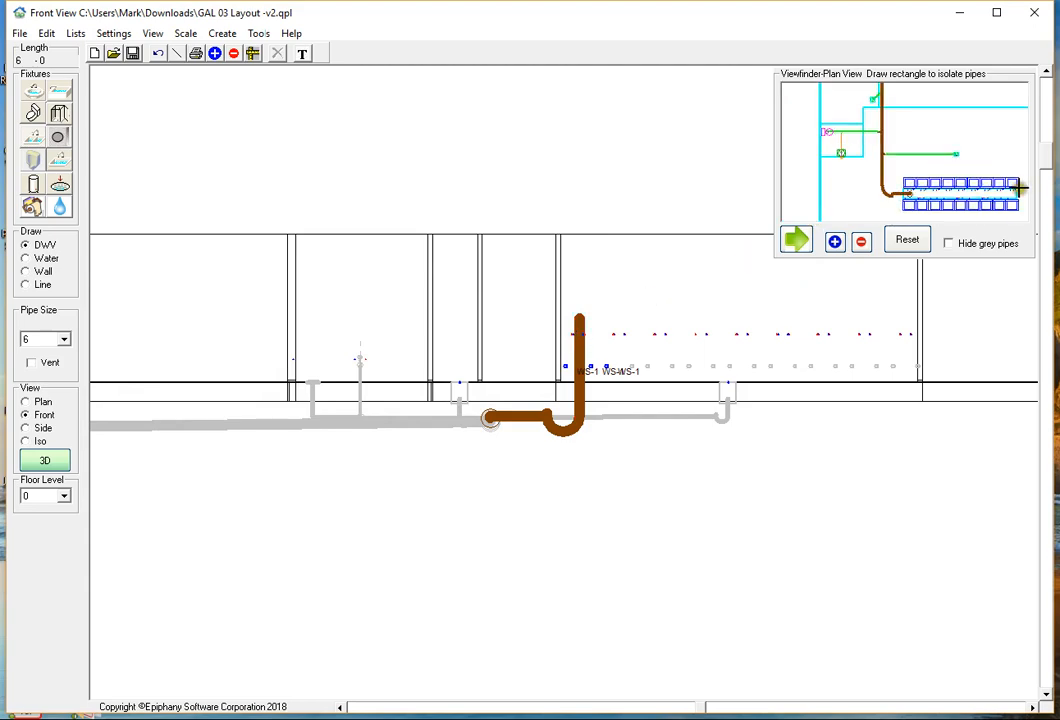
{"action": "scroll", "coordinate": [912, 185], "scroll_direction": "up", "scroll_amount": 1}
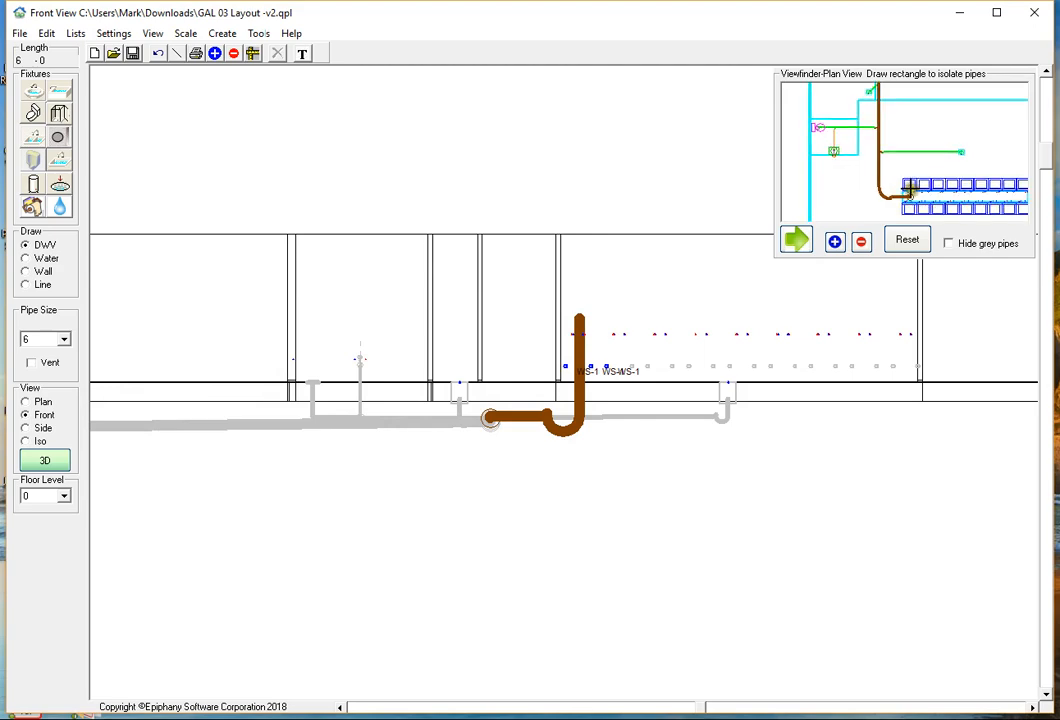
{"action": "middle_click_drag", "start_coordinate": [843, 197], "coordinate": [789, 184]}
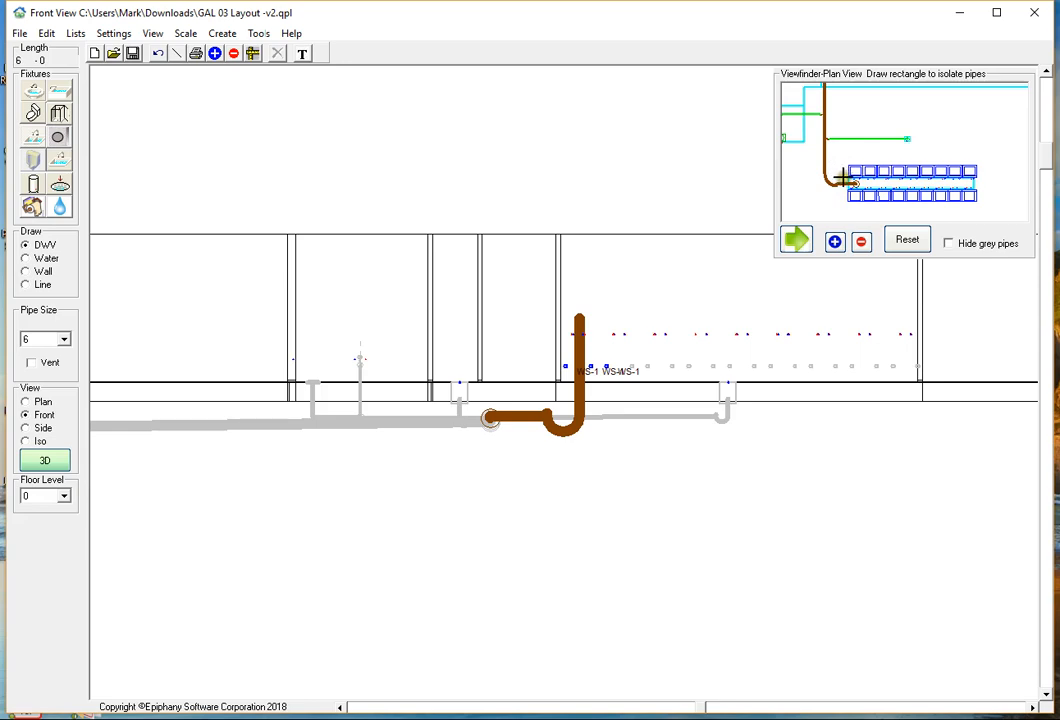
{"action": "left_click_drag", "start_coordinate": [843, 178], "coordinate": [977, 184]}
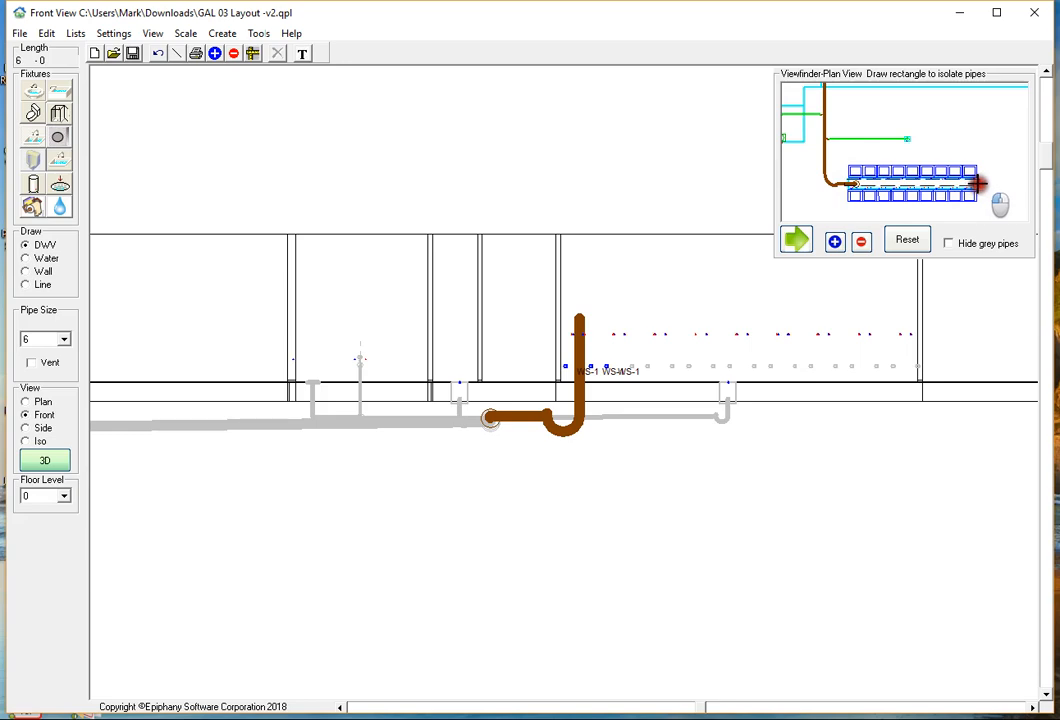
{"action": "scroll", "coordinate": [909, 184], "scroll_direction": "up", "scroll_amount": 1}
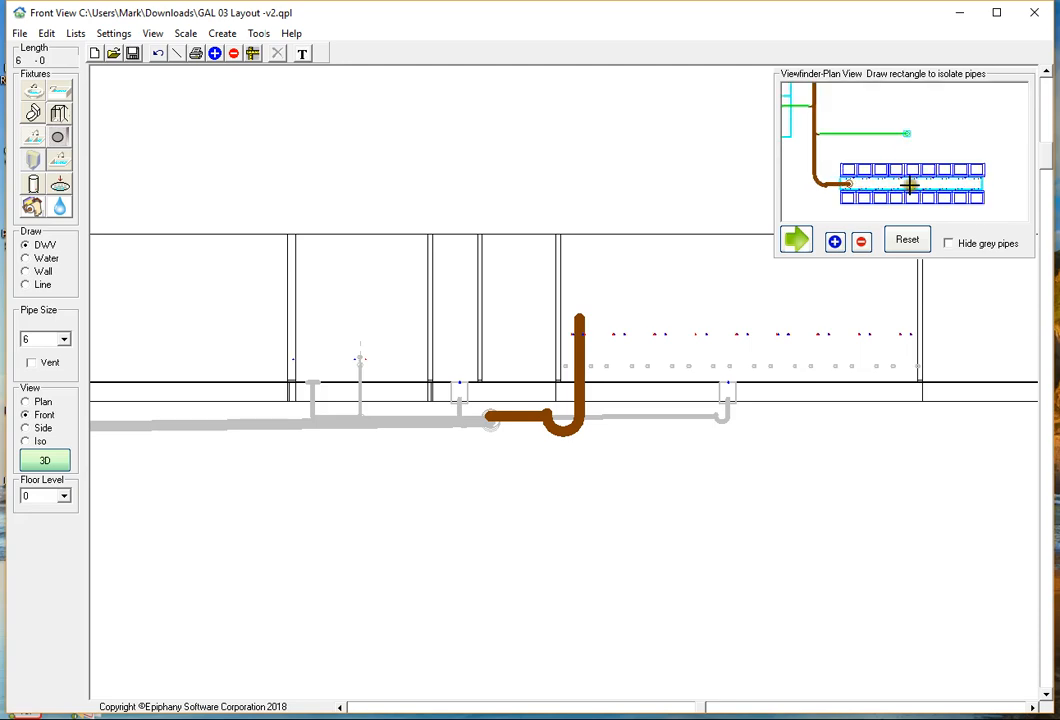
Isolate the chase pipes in the plan viewfinder and draw a 6-inch horizontal main about 19 feet 11 inches long from the stack along the fixtures
{"action": "scroll", "coordinate": [905, 184], "scroll_direction": "up", "scroll_amount": 4}
{"action": "scroll", "coordinate": [906, 181], "scroll_direction": "down", "scroll_amount": 3}
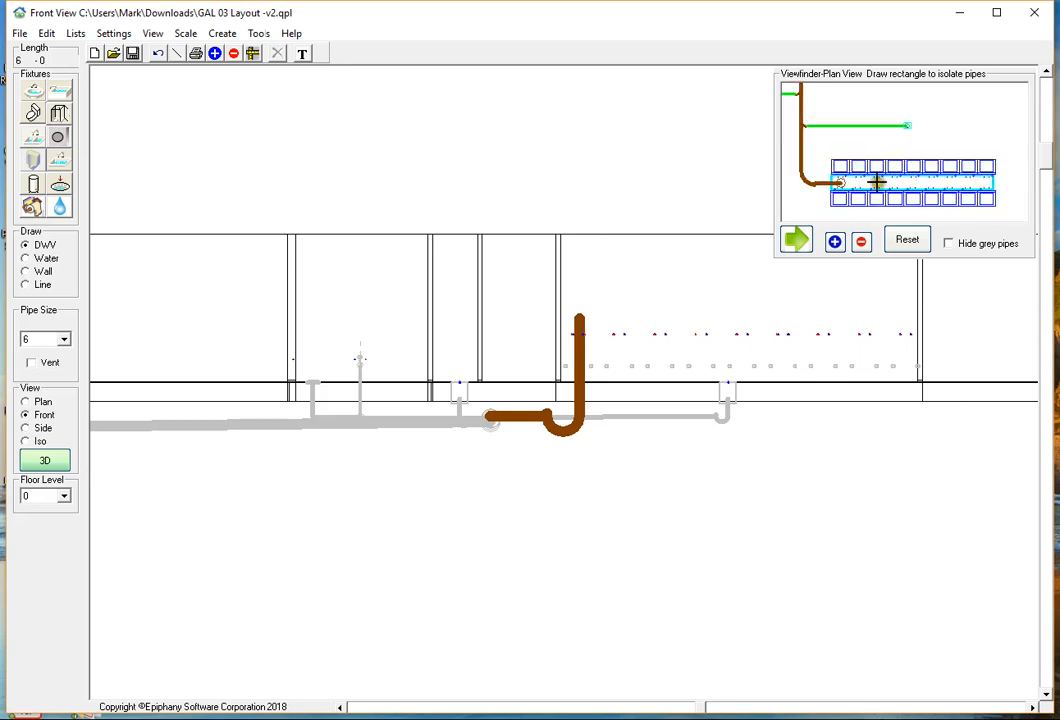
{"action": "left_click_drag", "start_coordinate": [829, 180], "coordinate": [995, 184]}
{"action": "left_click_drag", "start_coordinate": [579, 365], "coordinate": [910, 362]}
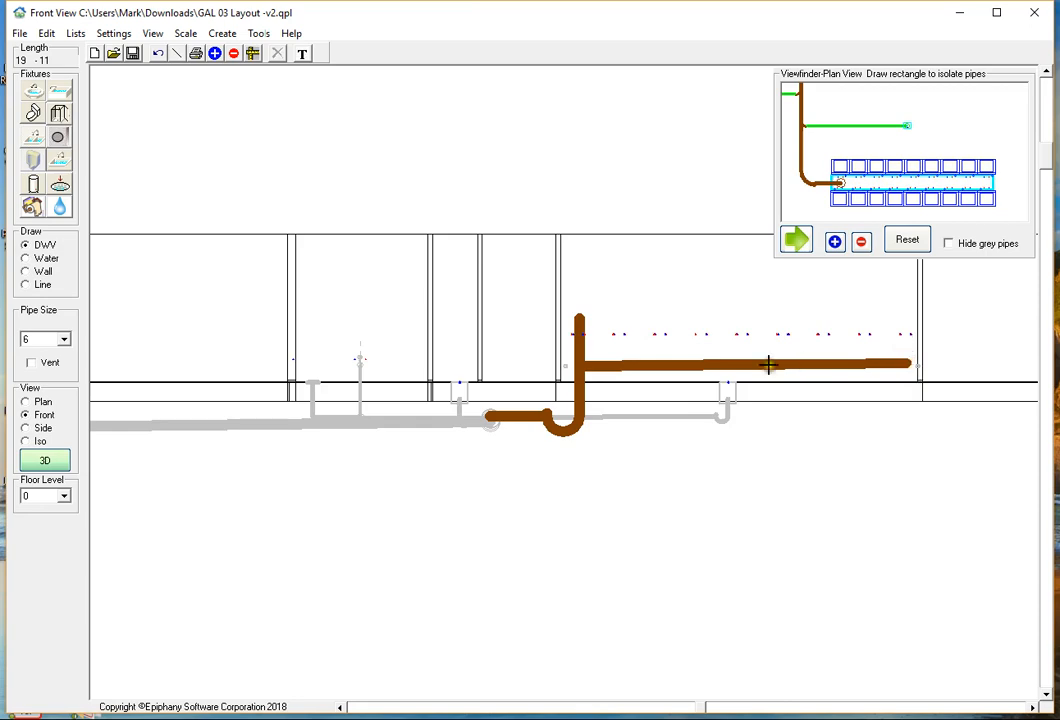
Lower the new horizontal 6-inch main slightly relative to the row of fixture drain outlets, then deselect it
{"action": "left_click", "coordinate": [705, 363]}
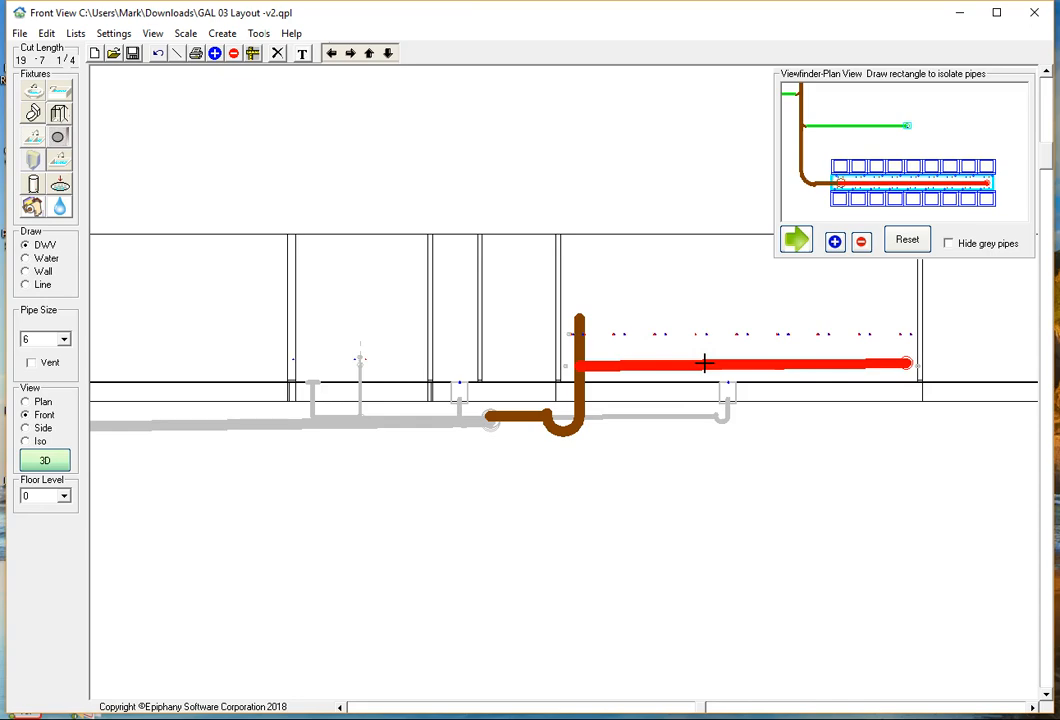
{"action": "key", "text": "Down"}
{"action": "key", "text": "Down"}
{"action": "key", "text": "Down"}
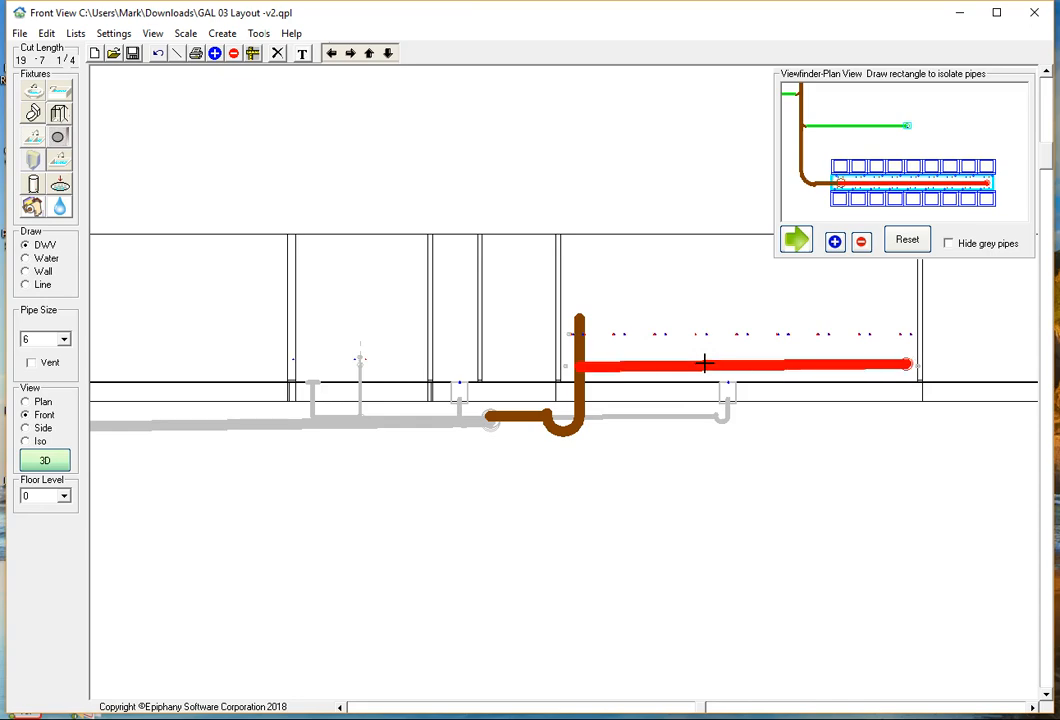
{"action": "key", "text": "Down"}
{"action": "key", "text": "Down"}
{"action": "key", "text": "Down"}
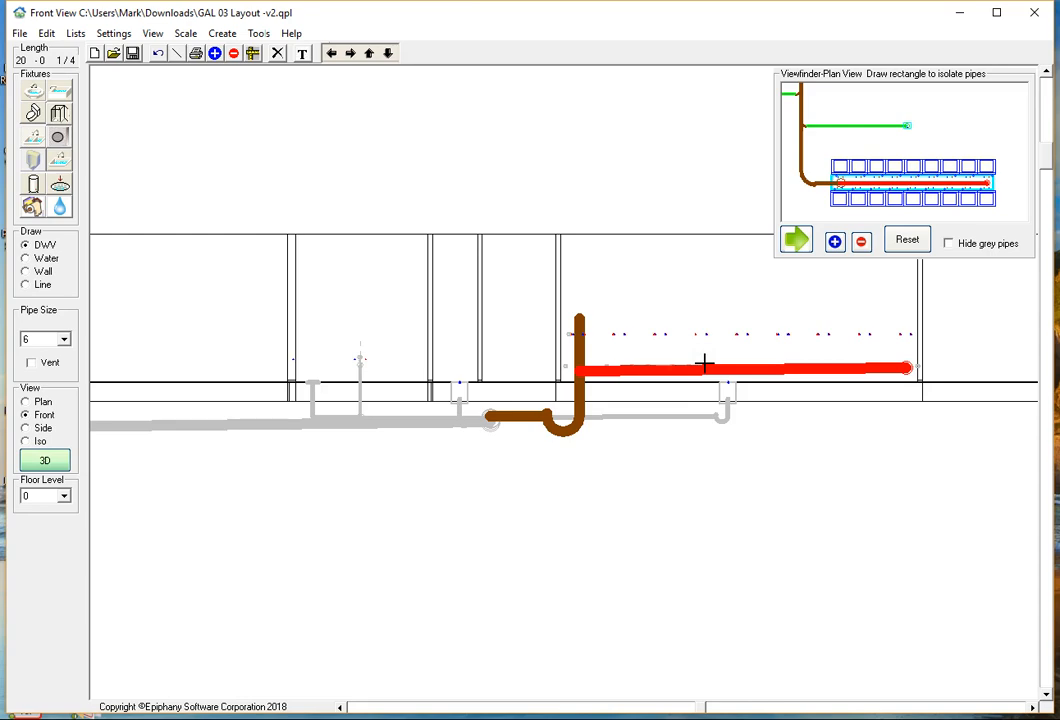
{"action": "left_click", "coordinate": [705, 363]}
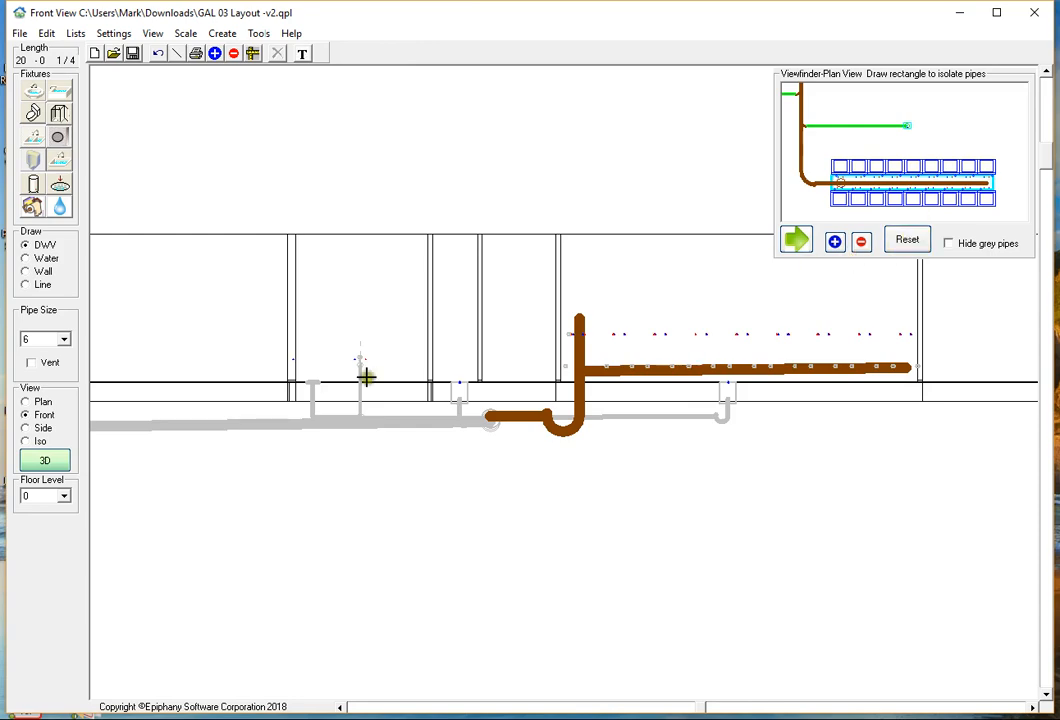
Draw seven 3-inch vertical risers about 3 feet tall up from the horizontal main, one at each fixture position after the stack
{"action": "left_click", "coordinate": [43, 340]}
{"action": "left_click", "coordinate": [33, 375]}
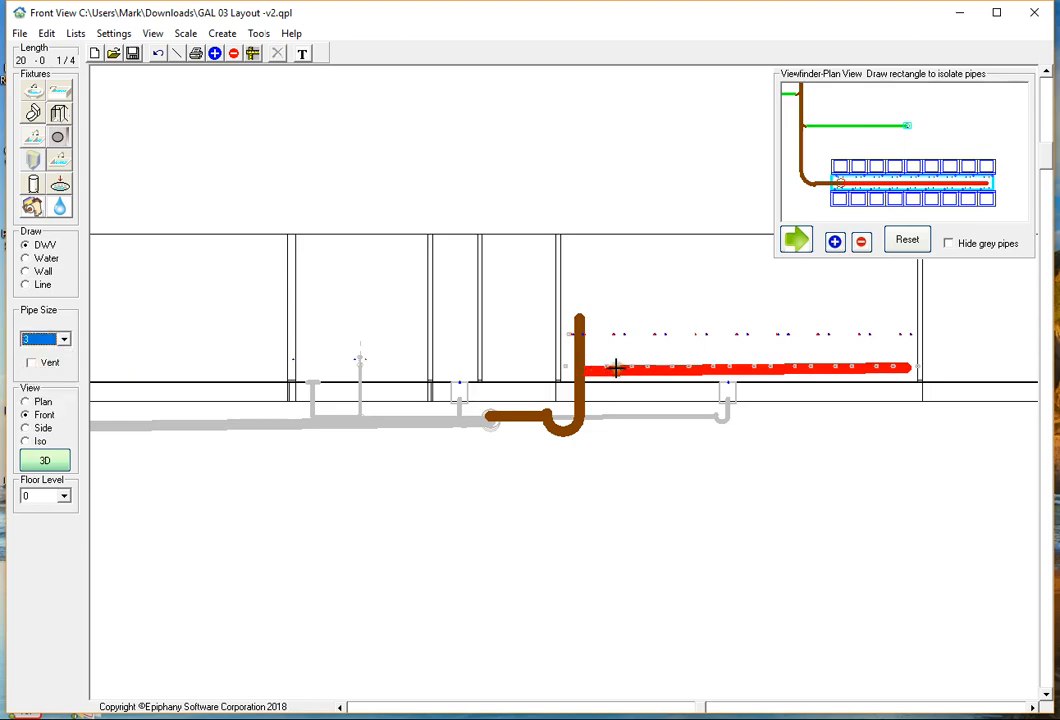
{"action": "mouse_move", "coordinate": [616, 367]}
{"action": "left_mouse_down"}
{"action": "mouse_move", "coordinate": [618, 310]}
{"action": "mouse_move", "coordinate": [697, 315]}
{"action": "left_mouse_up"}
{"action": "left_click", "coordinate": [663, 337]}
{"action": "left_click", "coordinate": [700, 339]}
{"action": "left_click_drag", "start_coordinate": [738, 371], "coordinate": [742, 314]}
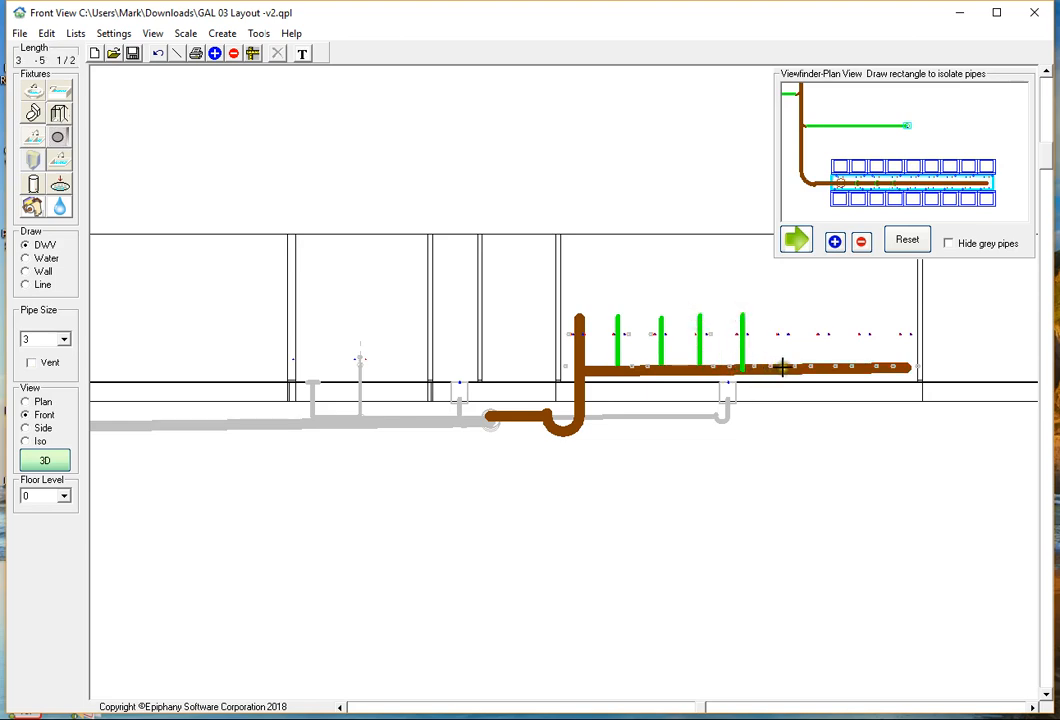
{"action": "left_click_drag", "start_coordinate": [785, 367], "coordinate": [786, 315]}
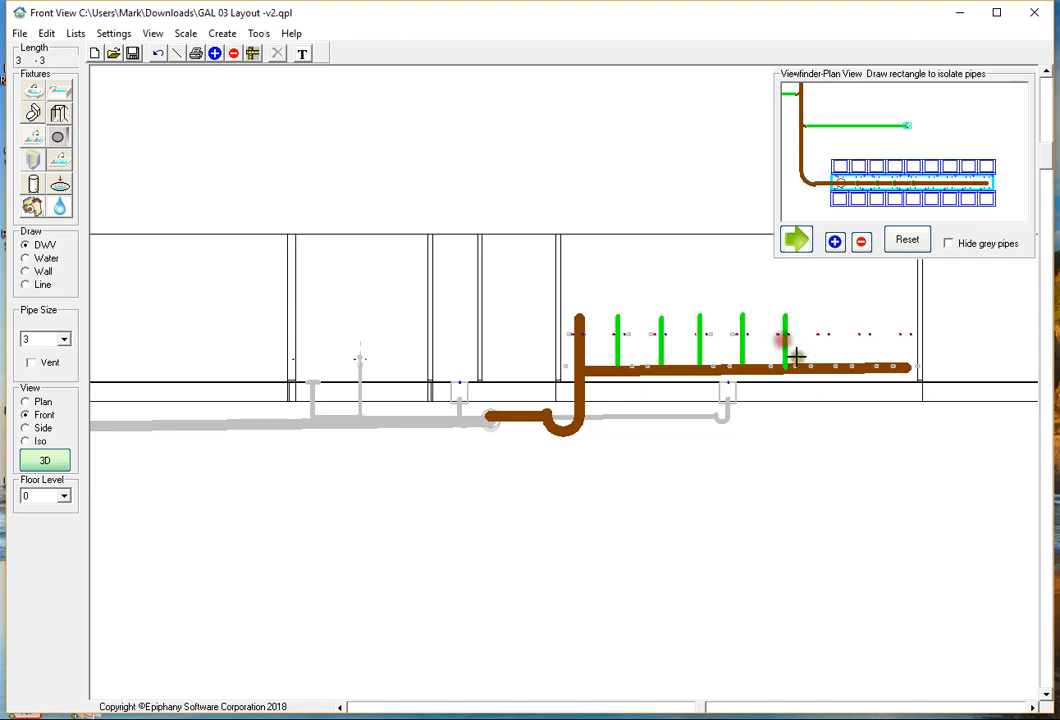
{"action": "left_click_drag", "start_coordinate": [822, 368], "coordinate": [824, 320]}
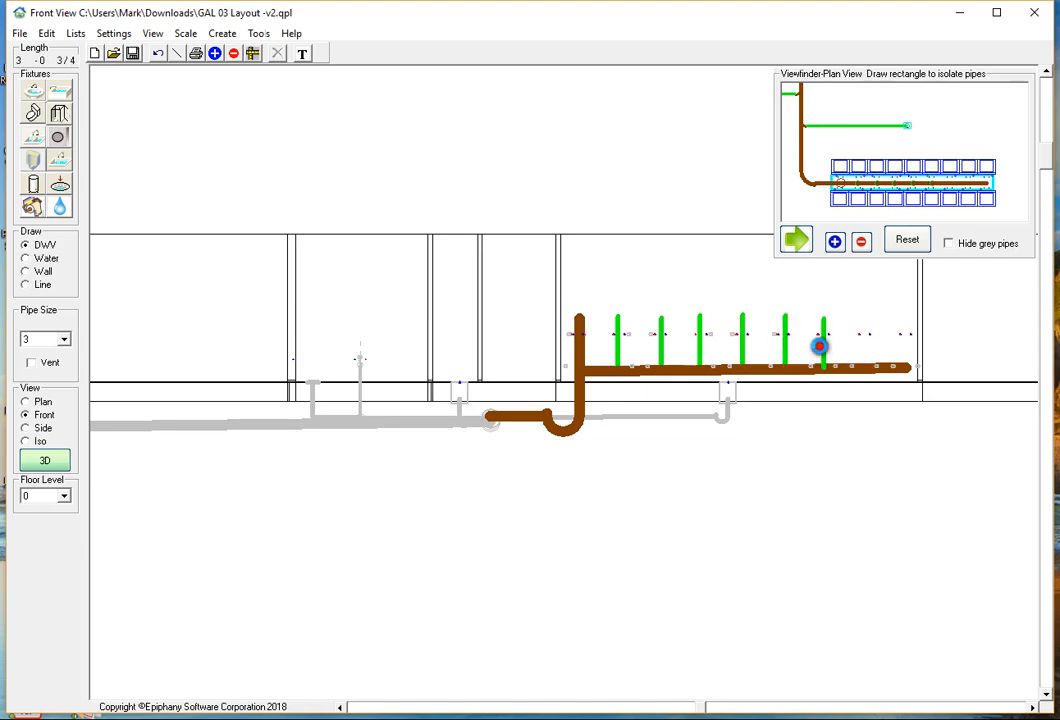
{"action": "left_click_drag", "start_coordinate": [865, 369], "coordinate": [866, 317]}
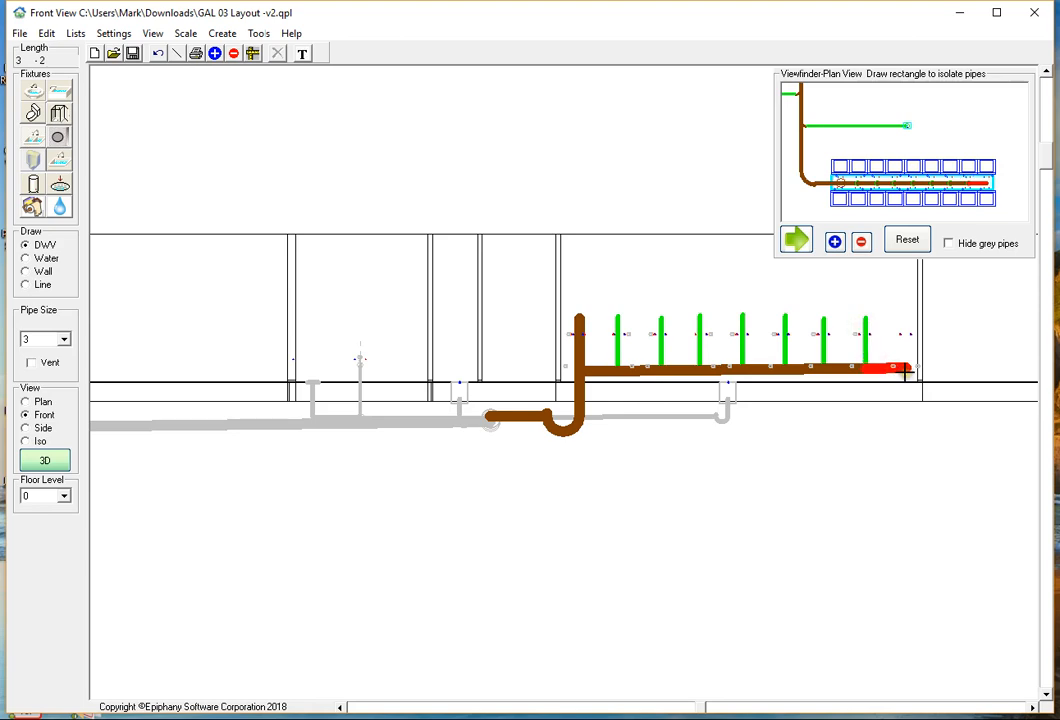
Extend the main's free end to the chase's end wall and add a size 3 riser about 3 feet tall at the last fixture
{"action": "left_click_drag", "start_coordinate": [905, 371], "coordinate": [918, 363]}
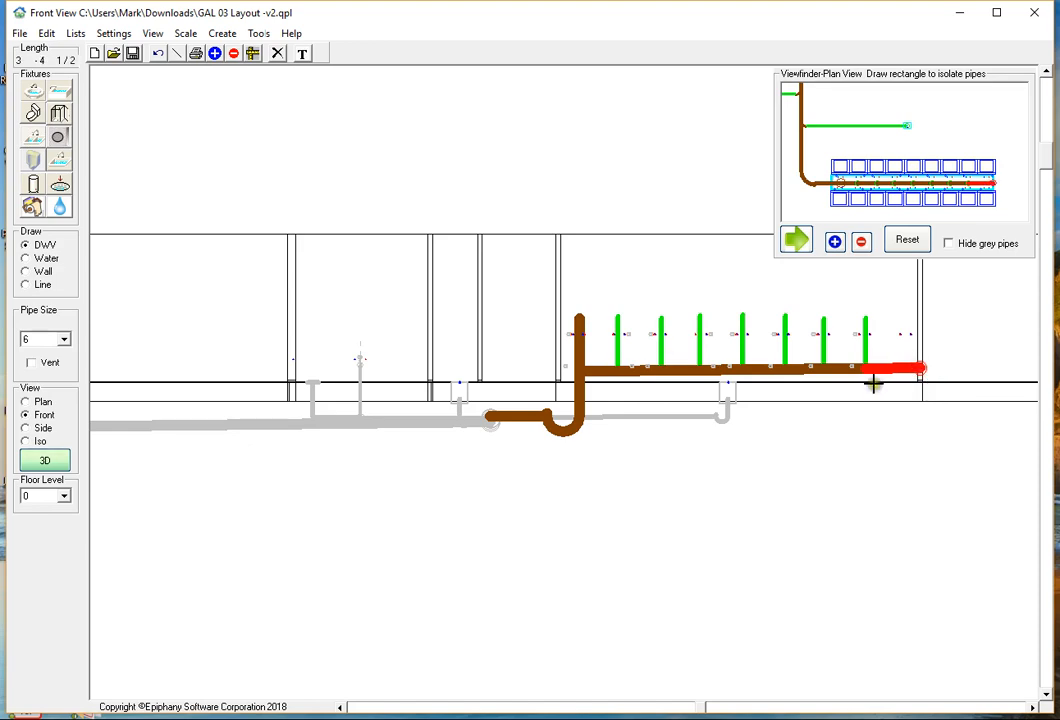
{"action": "left_click", "coordinate": [880, 384]}
{"action": "left_click_drag", "start_coordinate": [902, 367], "coordinate": [904, 318]}
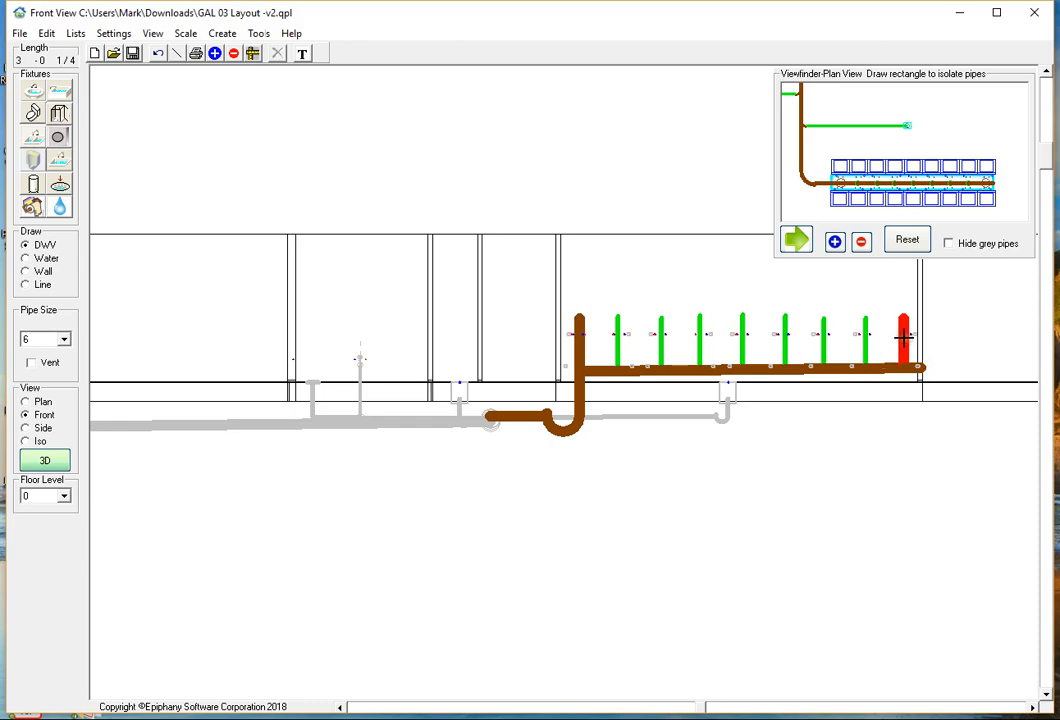
{"action": "left_click", "coordinate": [903, 340]}
{"action": "left_click", "coordinate": [45, 340]}
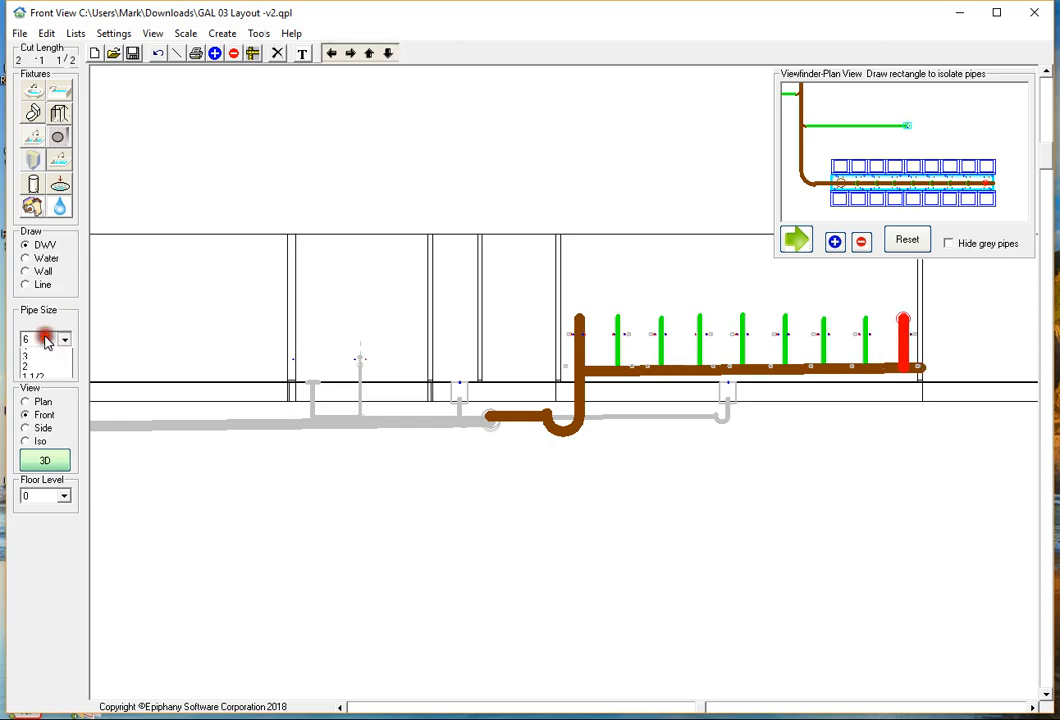
{"action": "left_click", "coordinate": [34, 386]}
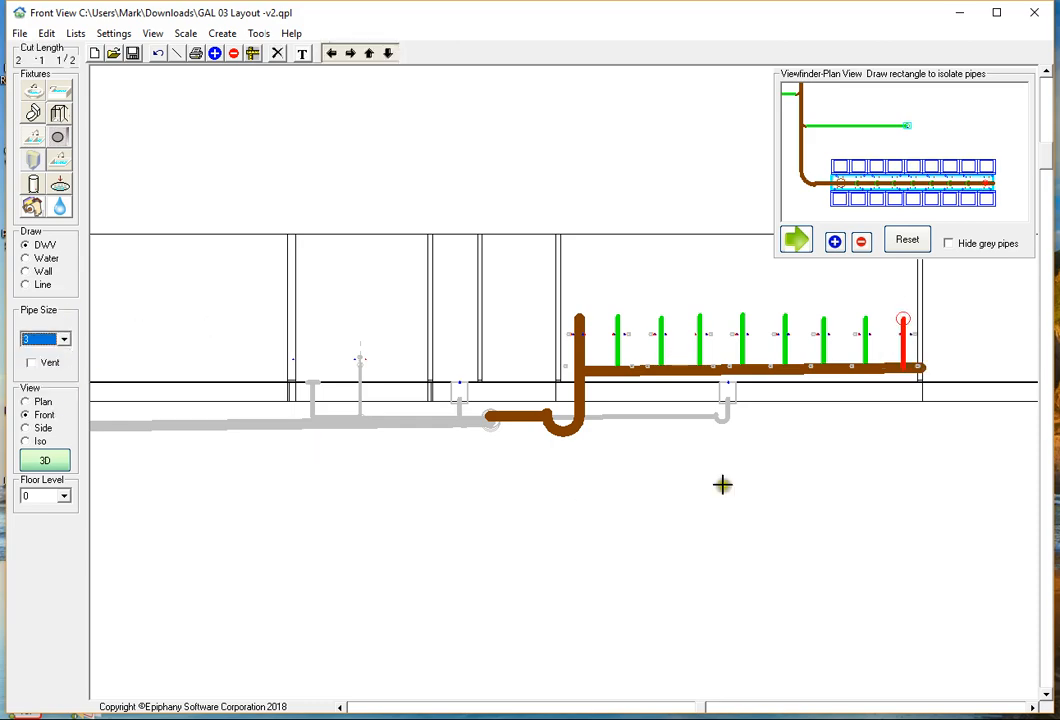
{"action": "left_click", "coordinate": [781, 476]}
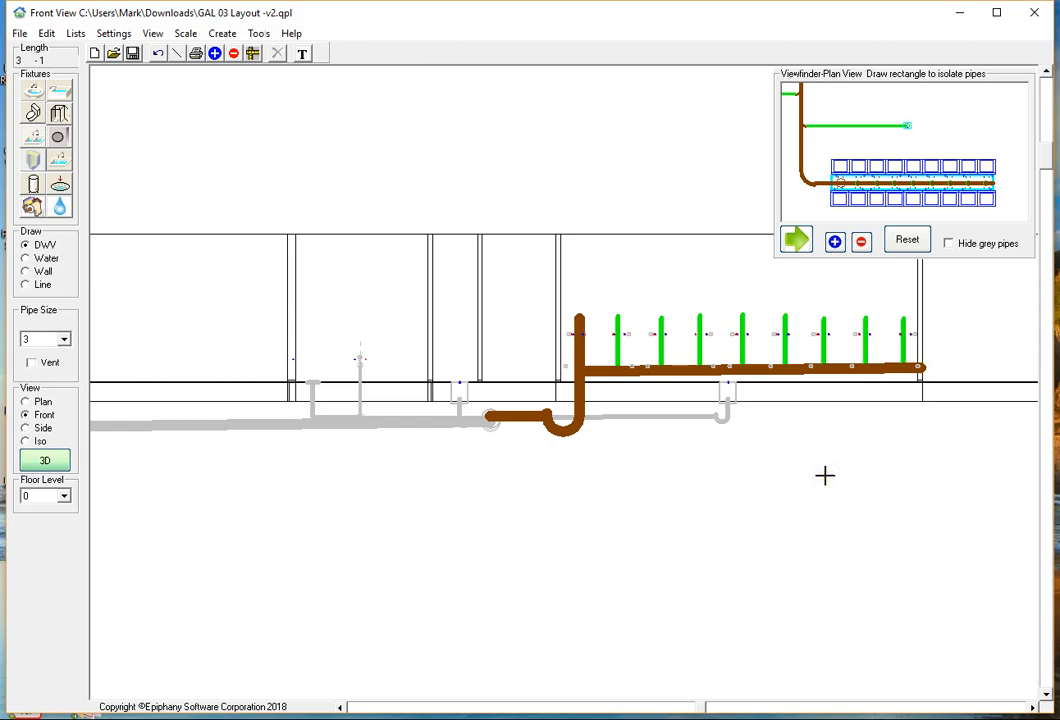
Try to change the stack section above the horizontal main to size 3
{"action": "left_click", "coordinate": [578, 346]}
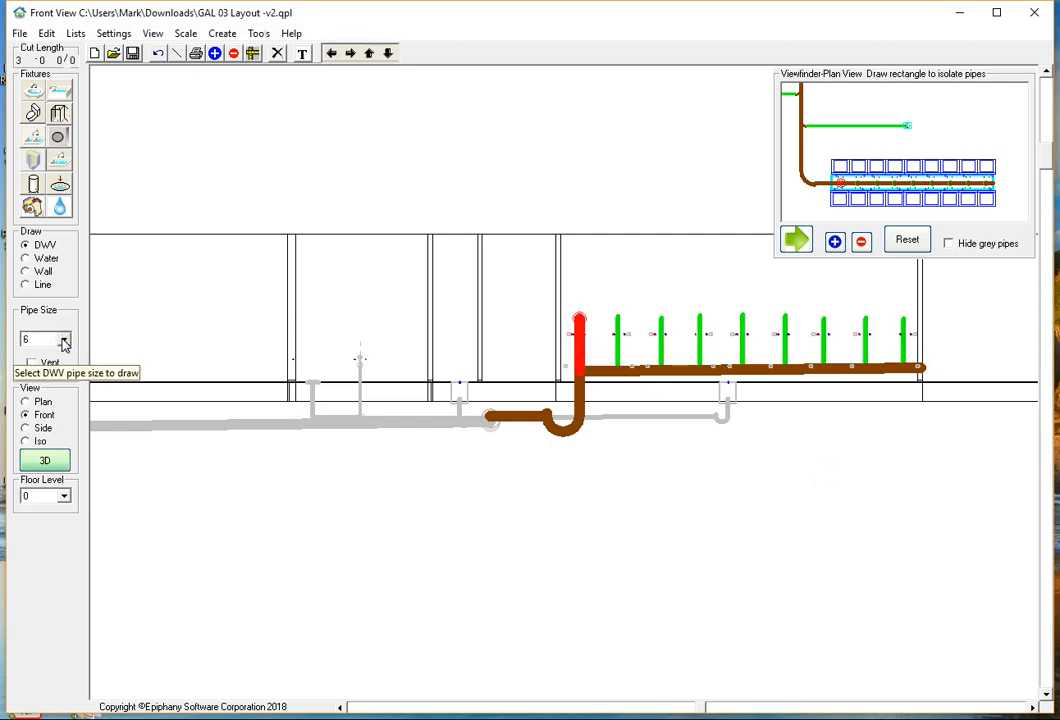
{"action": "left_click", "coordinate": [64, 342]}
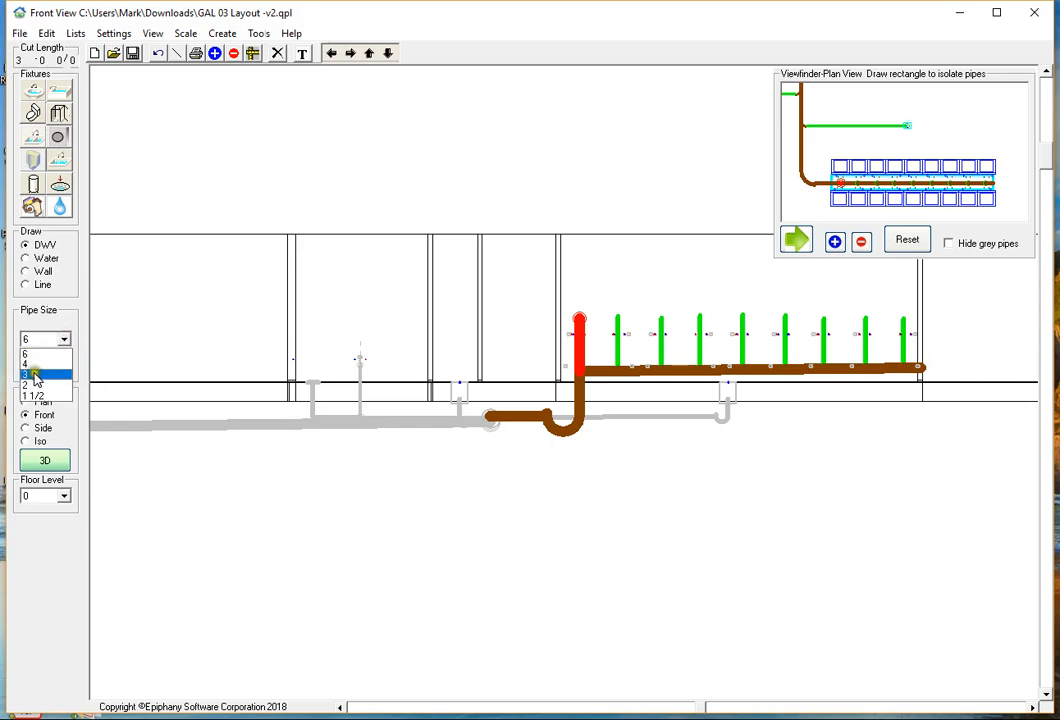
{"action": "left_click", "coordinate": [63, 386]}
{"action": "left_click", "coordinate": [672, 478]}
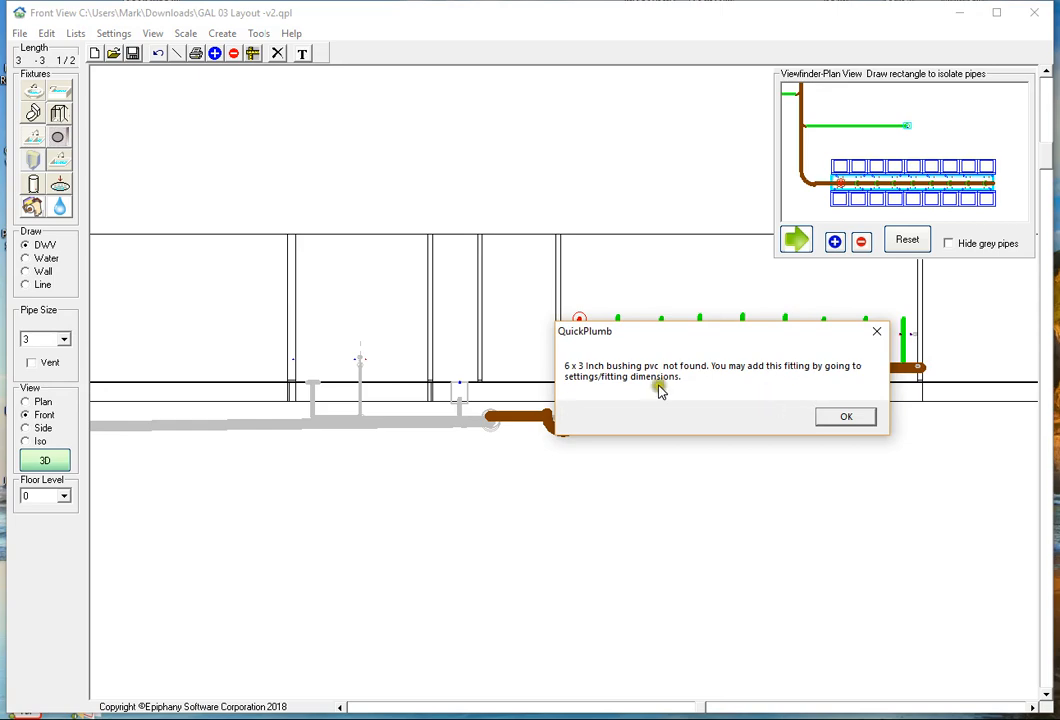
{"action": "left_click", "coordinate": [840, 419]}
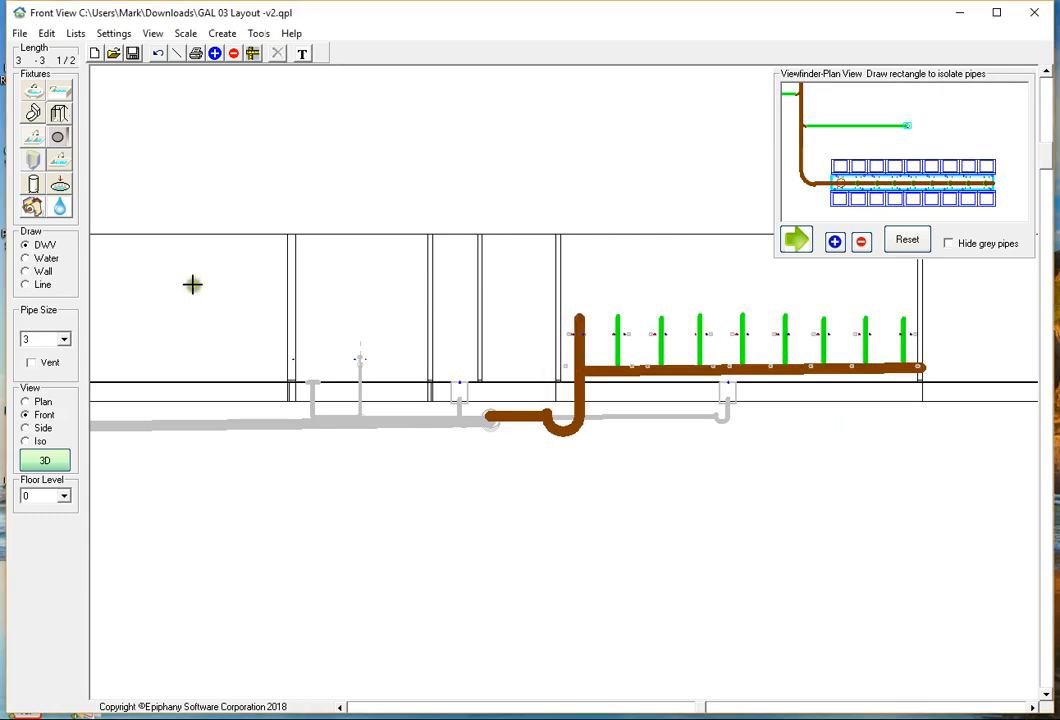
In the fitting dimensions settings, choose bushing pvc and set Pipe 1 to size 6 and Pipe 2 to size 3
{"action": "left_click", "coordinate": [115, 35]}
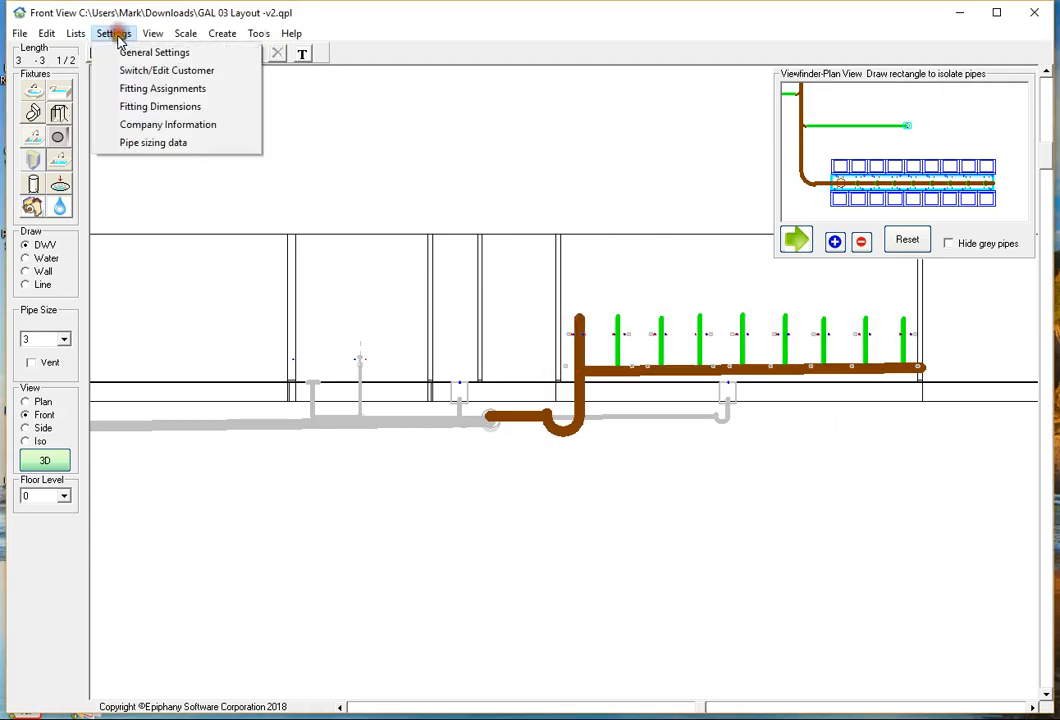
{"action": "left_click", "coordinate": [137, 106]}
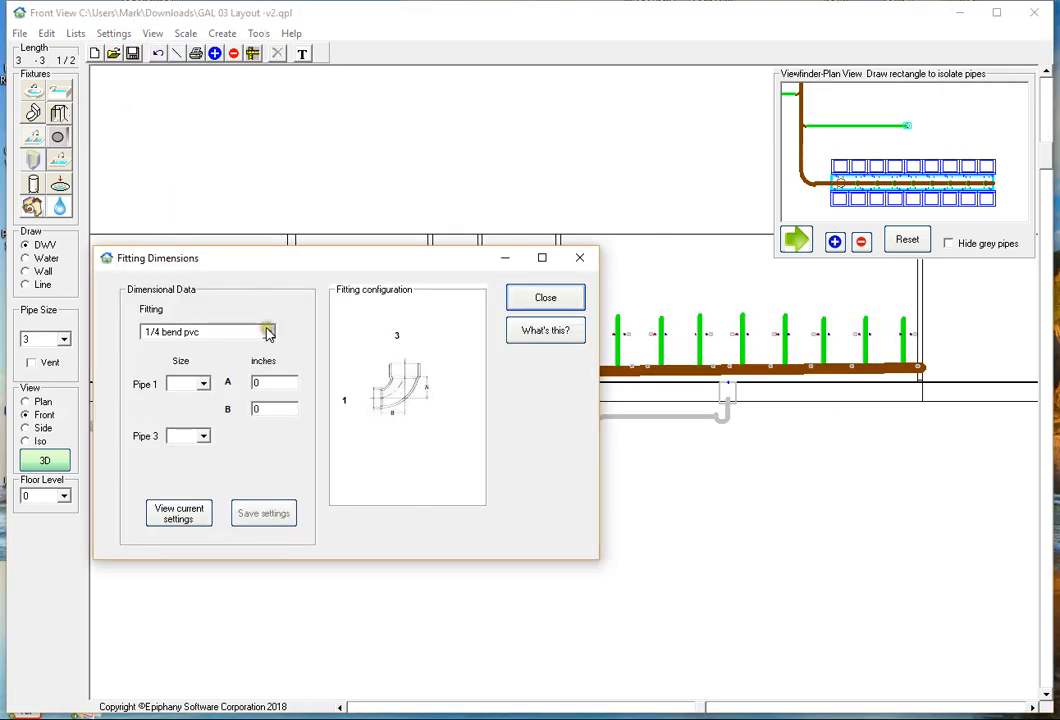
{"action": "left_click", "coordinate": [268, 331]}
{"action": "scroll", "coordinate": [204, 368], "scroll_direction": "down", "scroll_amount": 4}
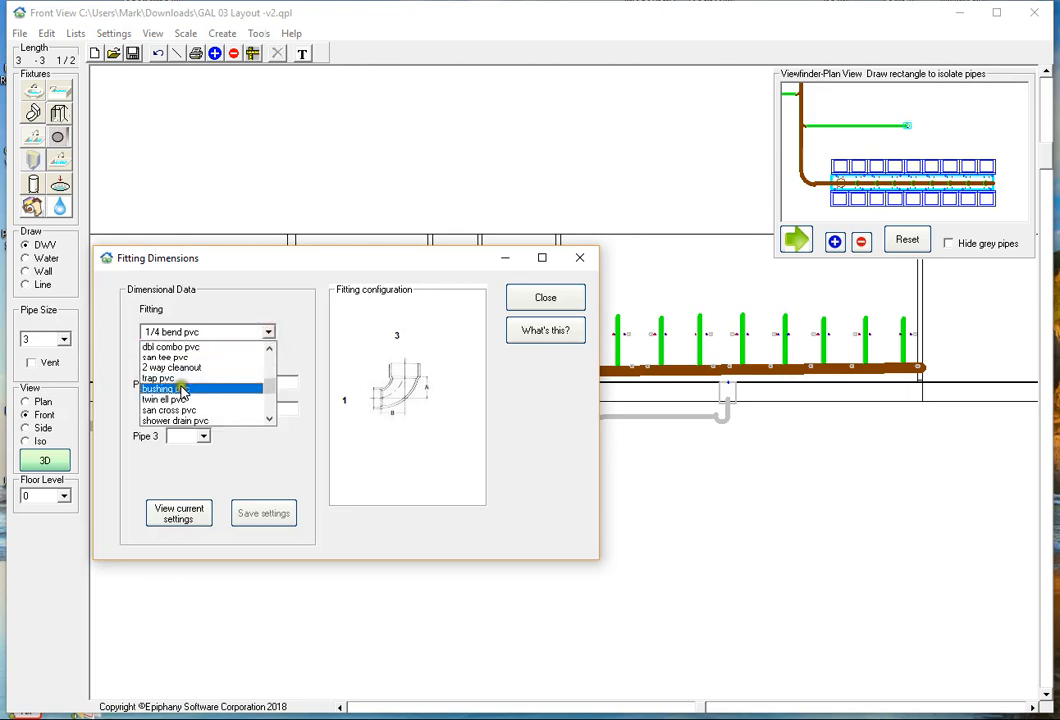
{"action": "left_click", "coordinate": [190, 389]}
{"action": "left_click", "coordinate": [203, 384]}
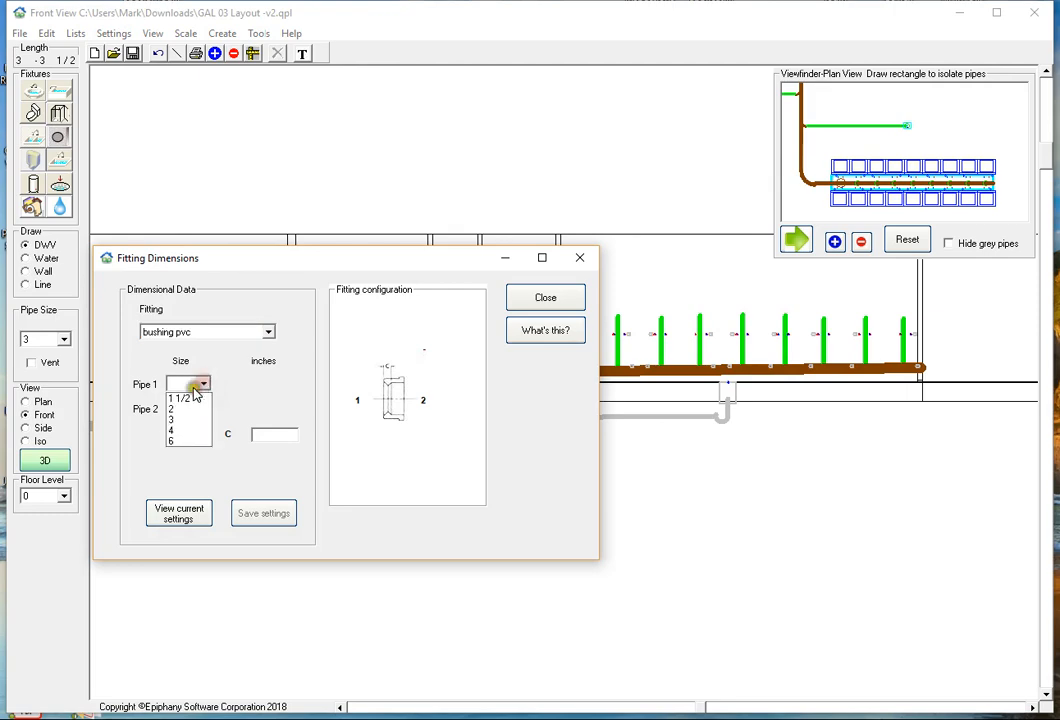
{"action": "left_click", "coordinate": [185, 437]}
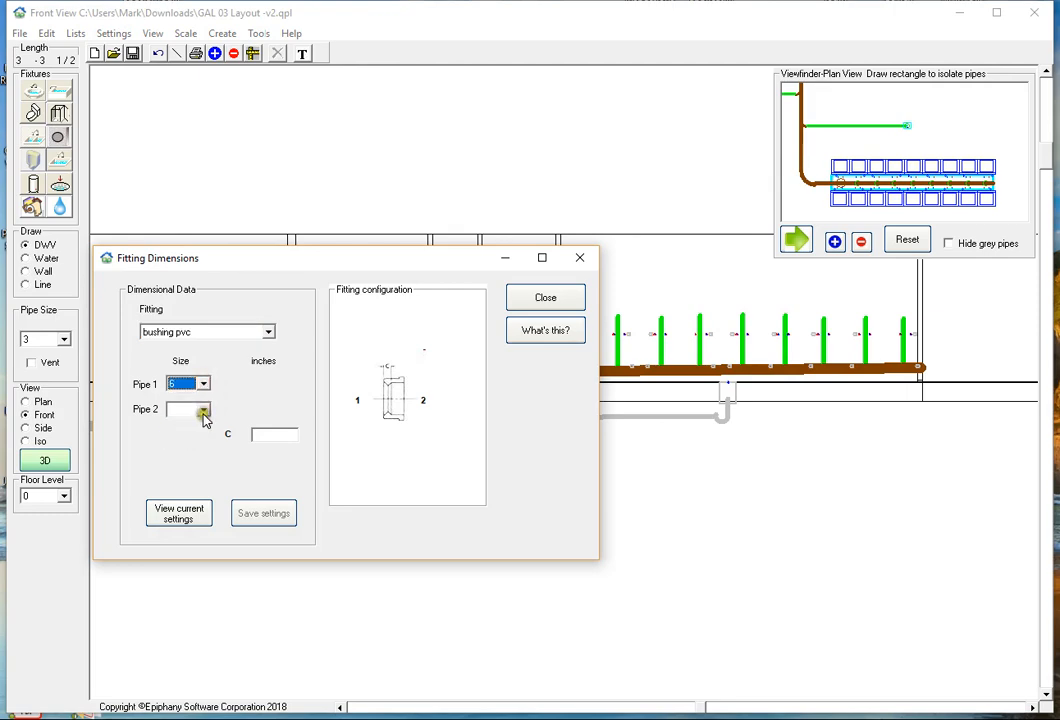
{"action": "left_click", "coordinate": [202, 409]}
{"action": "left_click", "coordinate": [187, 451]}
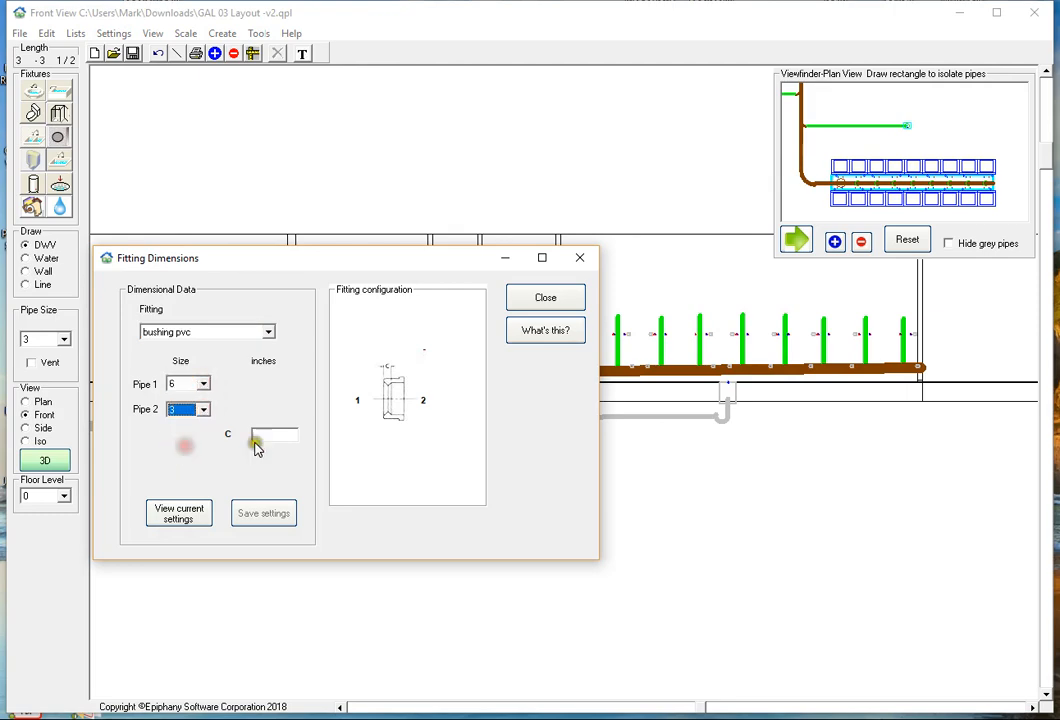
Set the bushing's C dimension to 1 inch, save the settings and close the dialog
{"action": "left_click", "coordinate": [275, 434]}
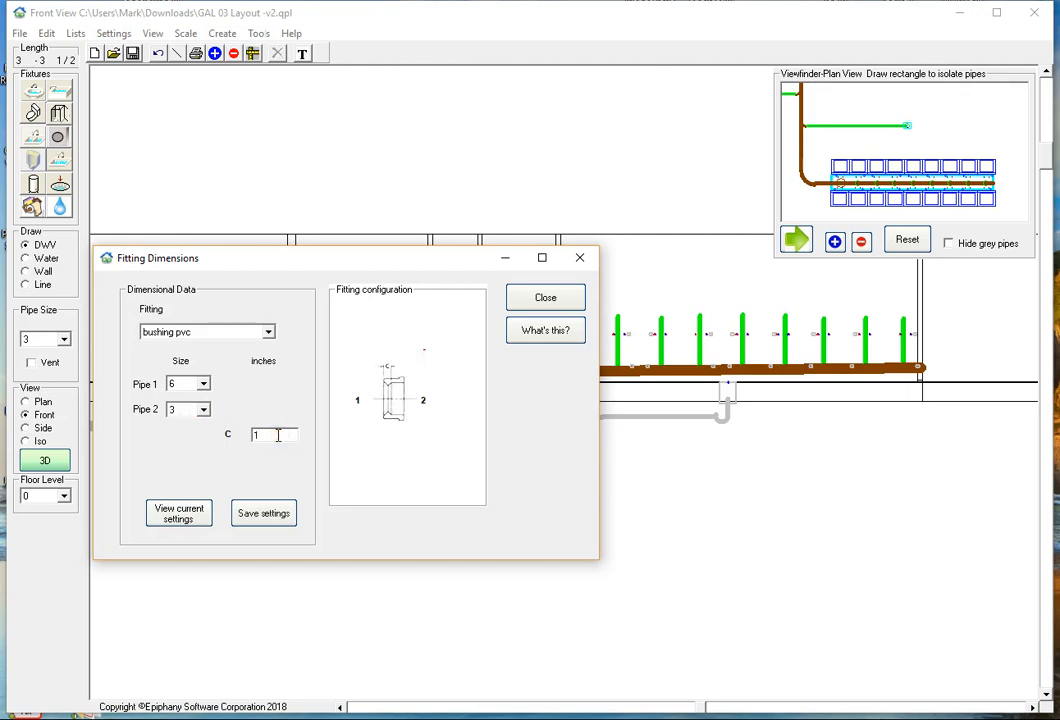
{"action": "left_click", "coordinate": [264, 510]}
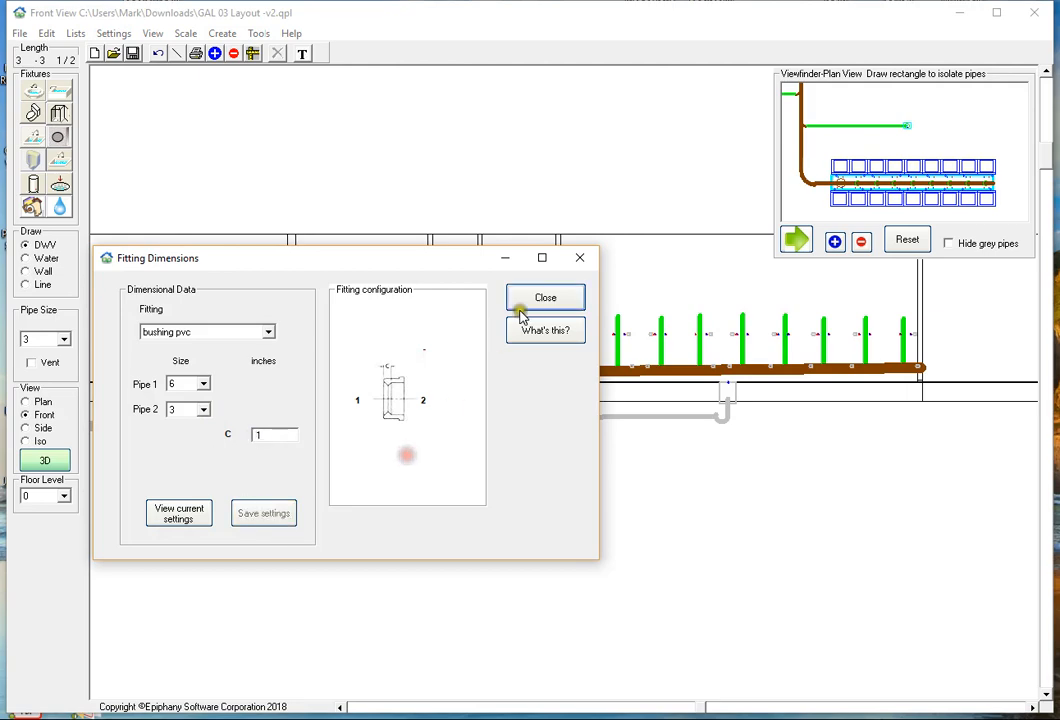
{"action": "left_click", "coordinate": [546, 296]}
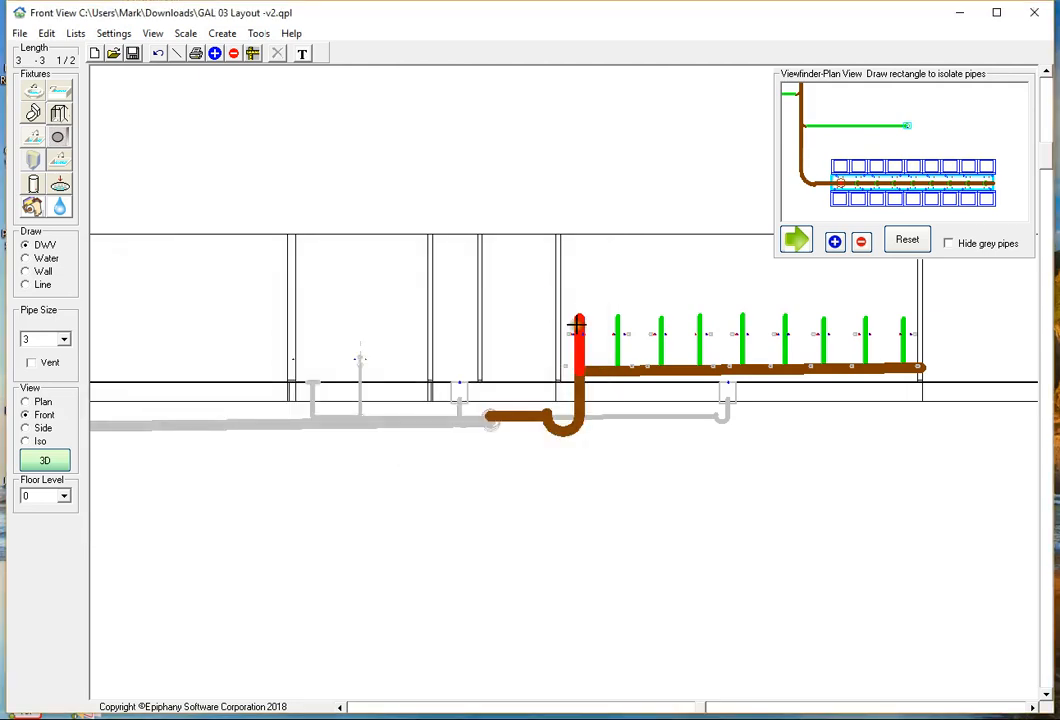
Change the vertical stack section above the horizontal main to 3-inch pipe and deselect it
{"action": "left_click", "coordinate": [577, 325]}
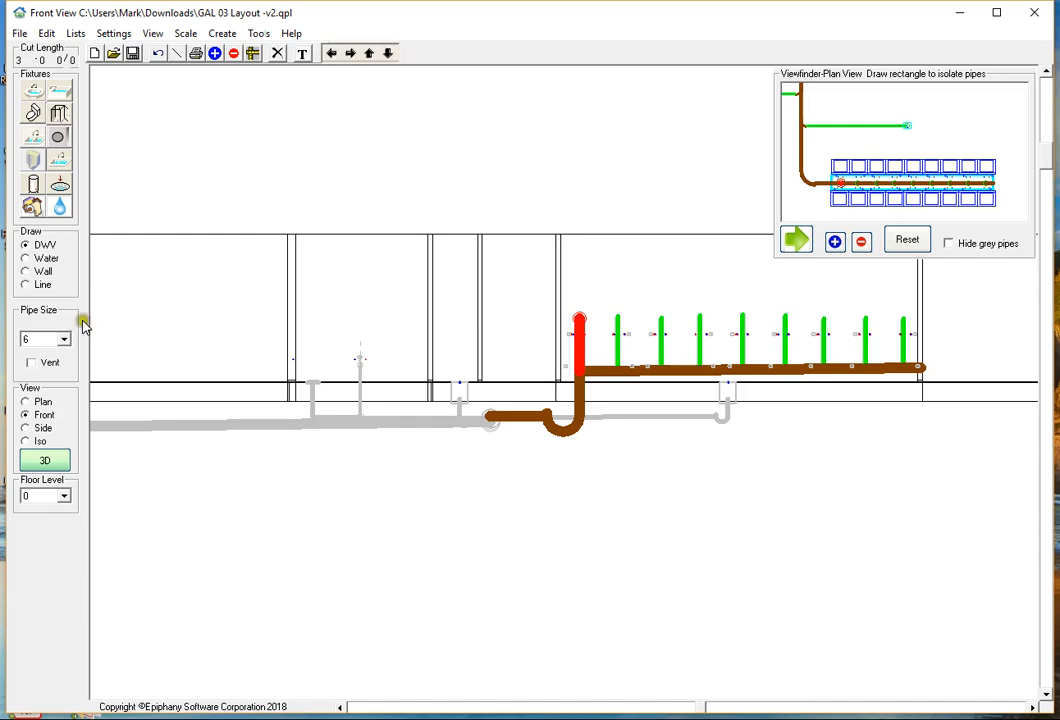
{"action": "left_click", "coordinate": [63, 339]}
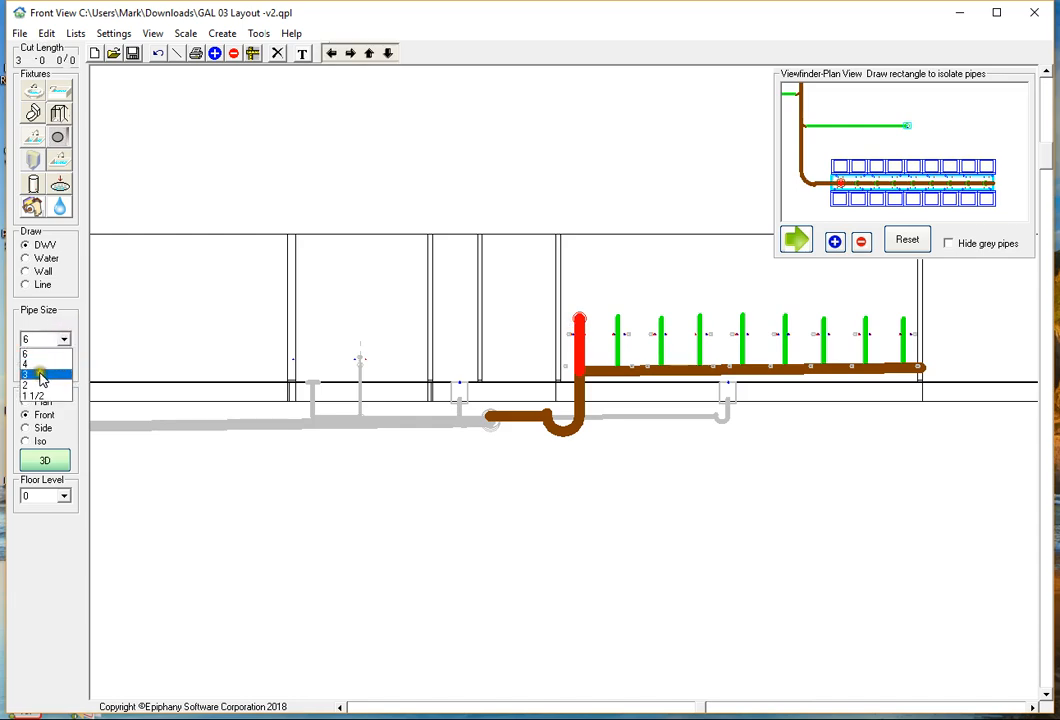
{"action": "left_click", "coordinate": [40, 374]}
{"action": "left_click", "coordinate": [327, 180]}
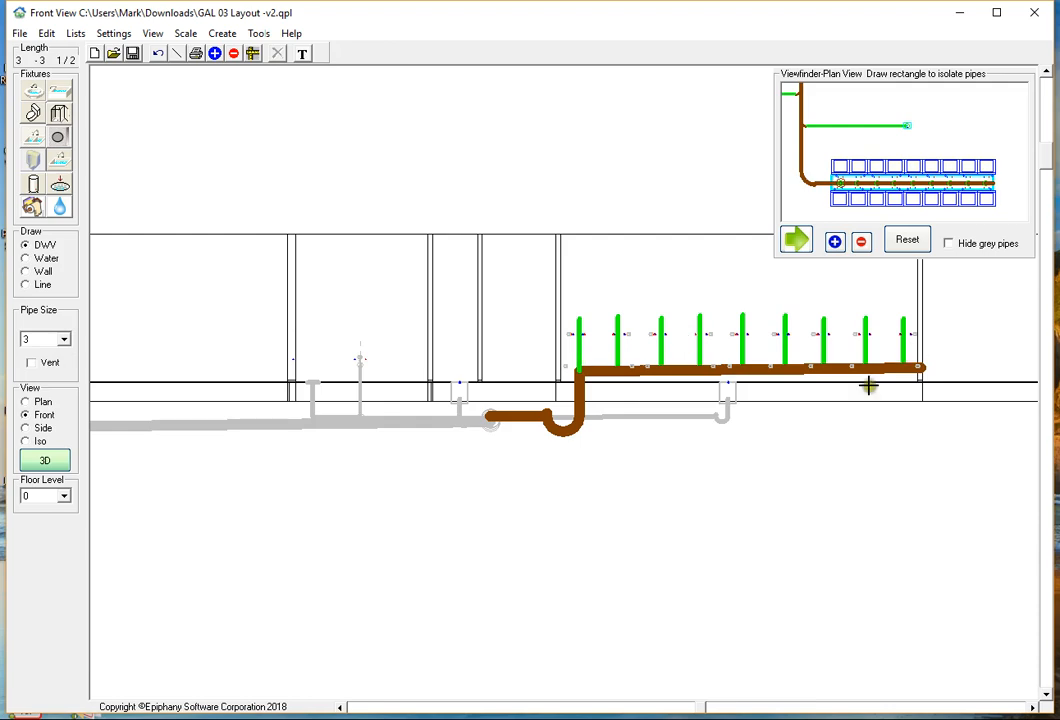
{"action": "left_click", "coordinate": [578, 337]}
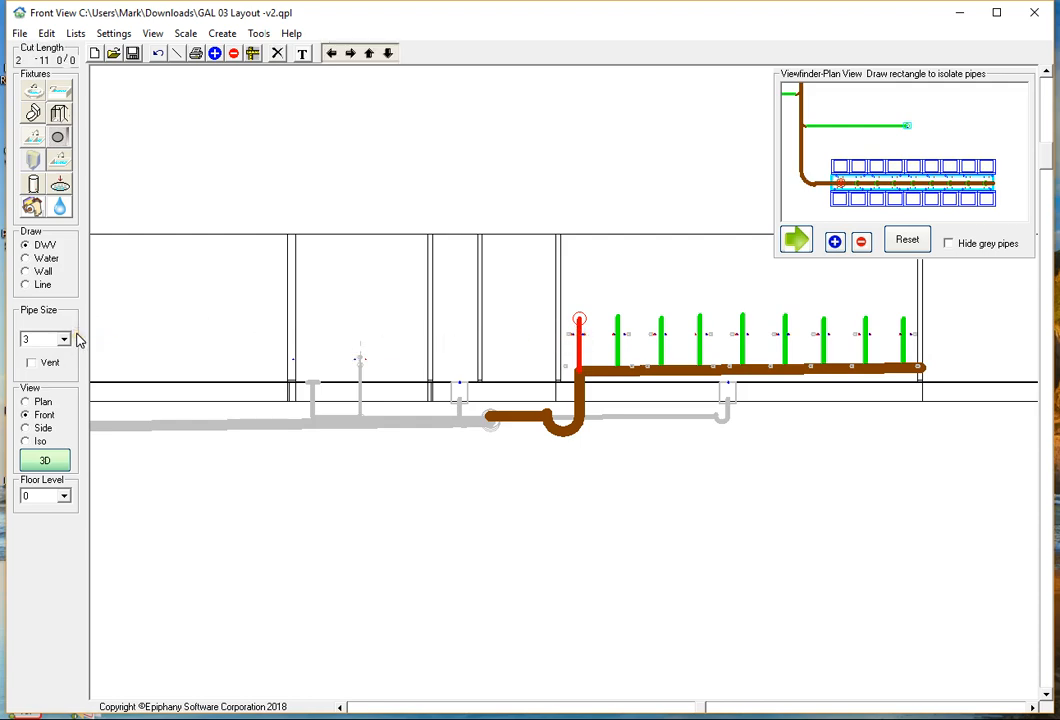
{"action": "left_click", "coordinate": [263, 198]}
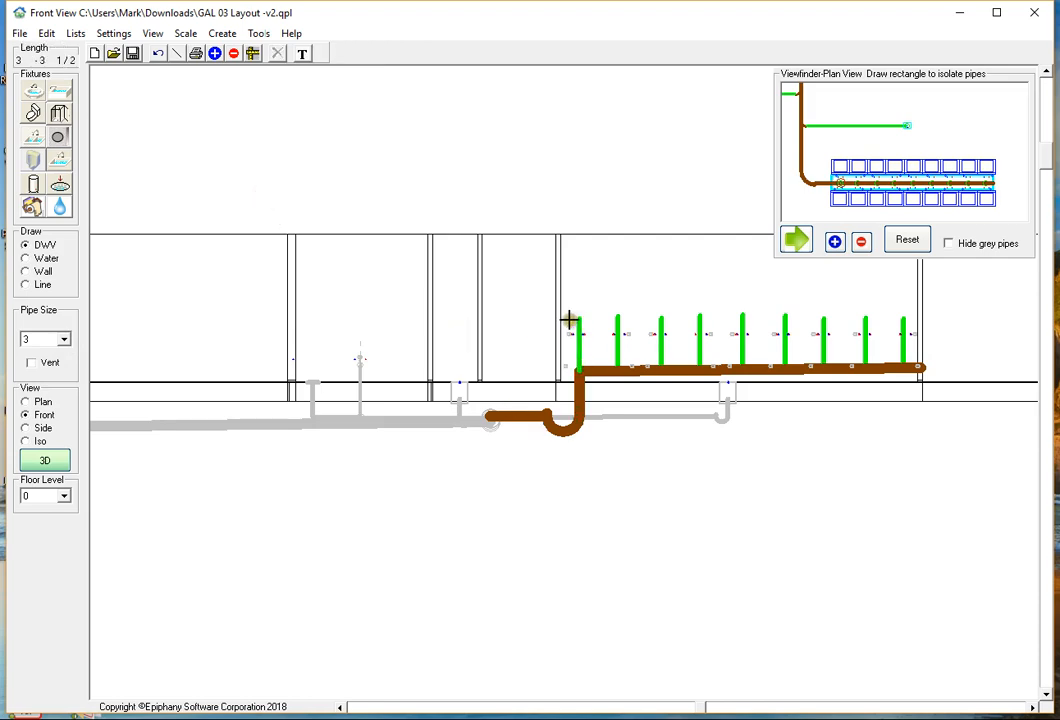
Open the fitting dimensions settings and choose the bushing pvc fitting
{"action": "left_click", "coordinate": [115, 34]}
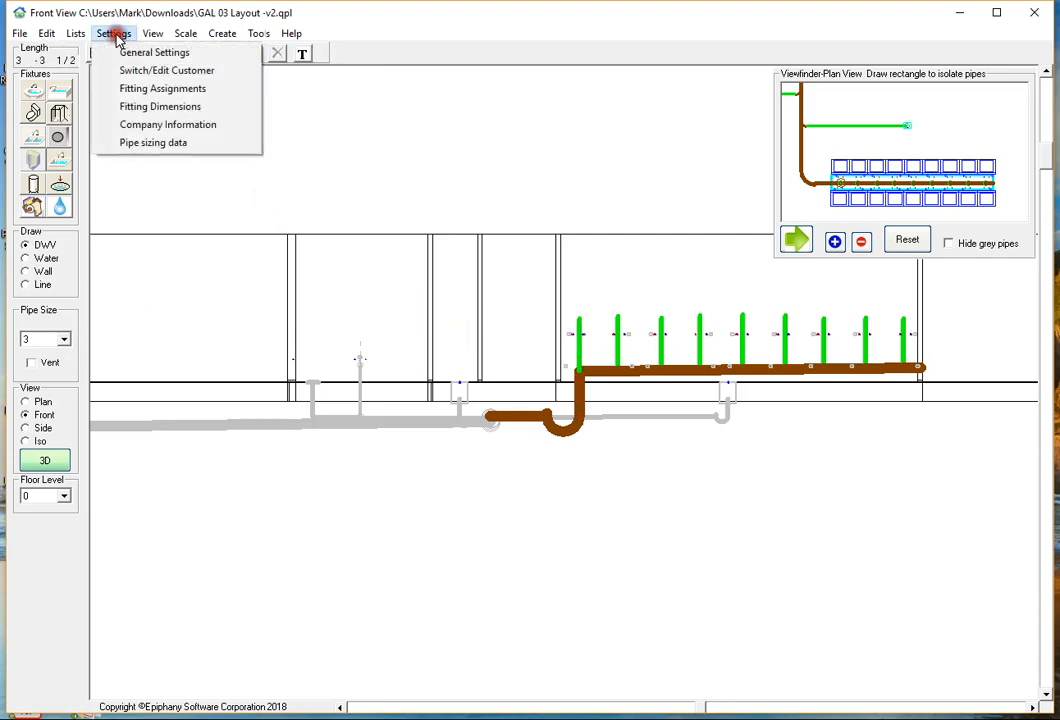
{"action": "left_click", "coordinate": [131, 111]}
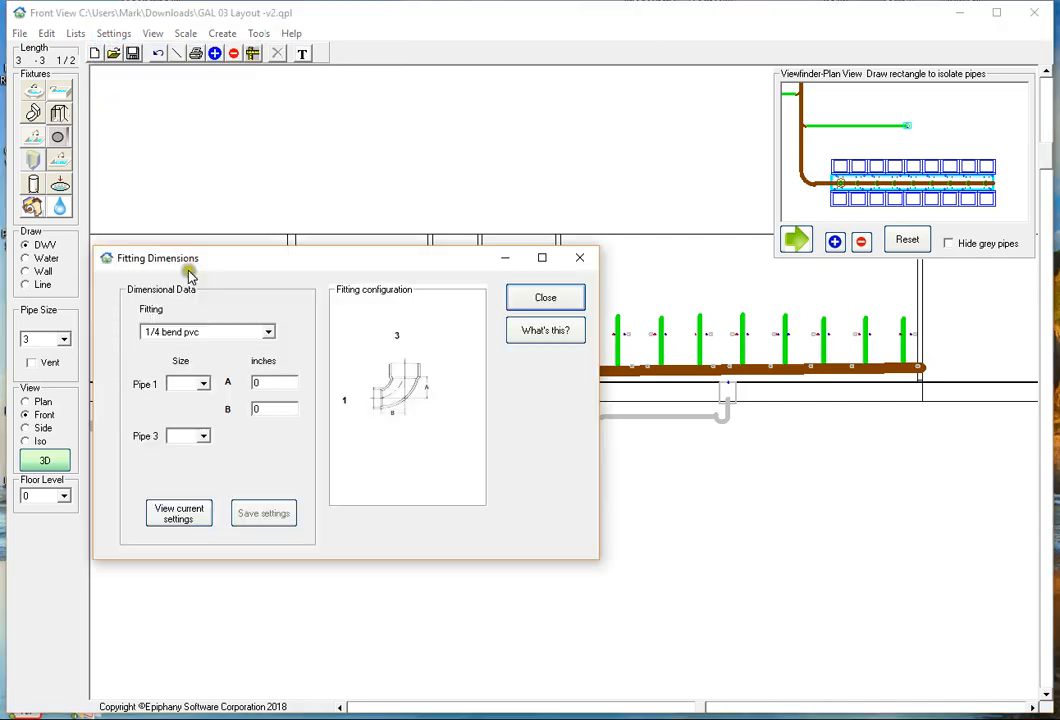
{"action": "left_click", "coordinate": [200, 384]}
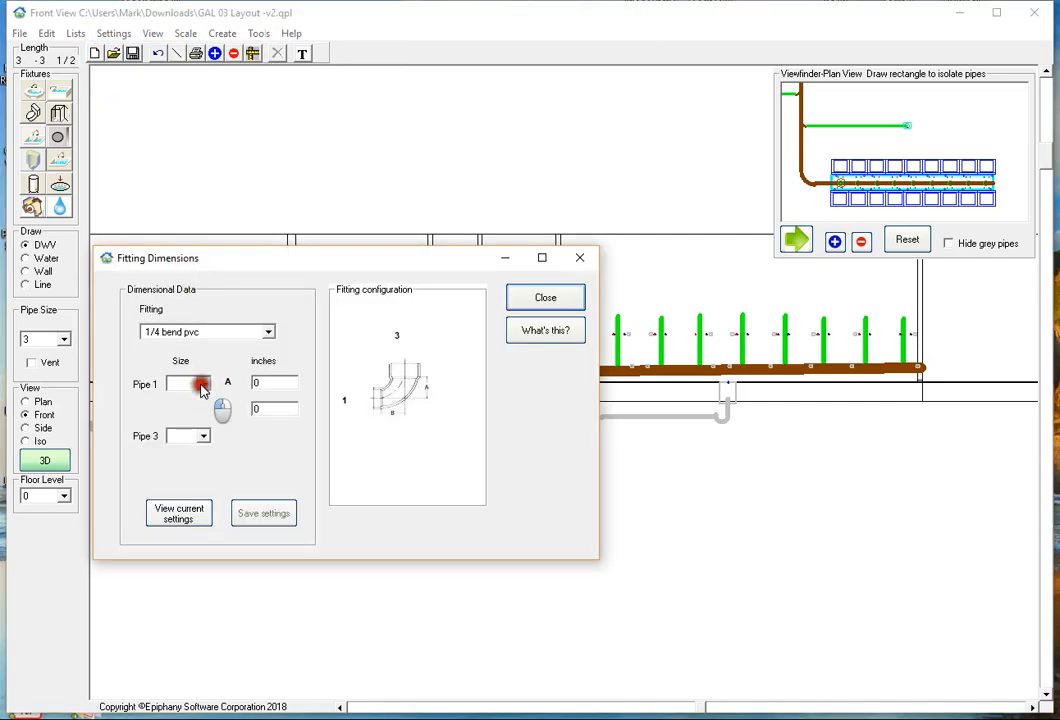
{"action": "left_click", "coordinate": [267, 331]}
{"action": "left_click", "coordinate": [267, 331]}
{"action": "scroll", "coordinate": [152, 383], "scroll_direction": "down", "scroll_amount": 1}
{"action": "scroll", "coordinate": [153, 384], "scroll_direction": "down", "scroll_amount": 5}
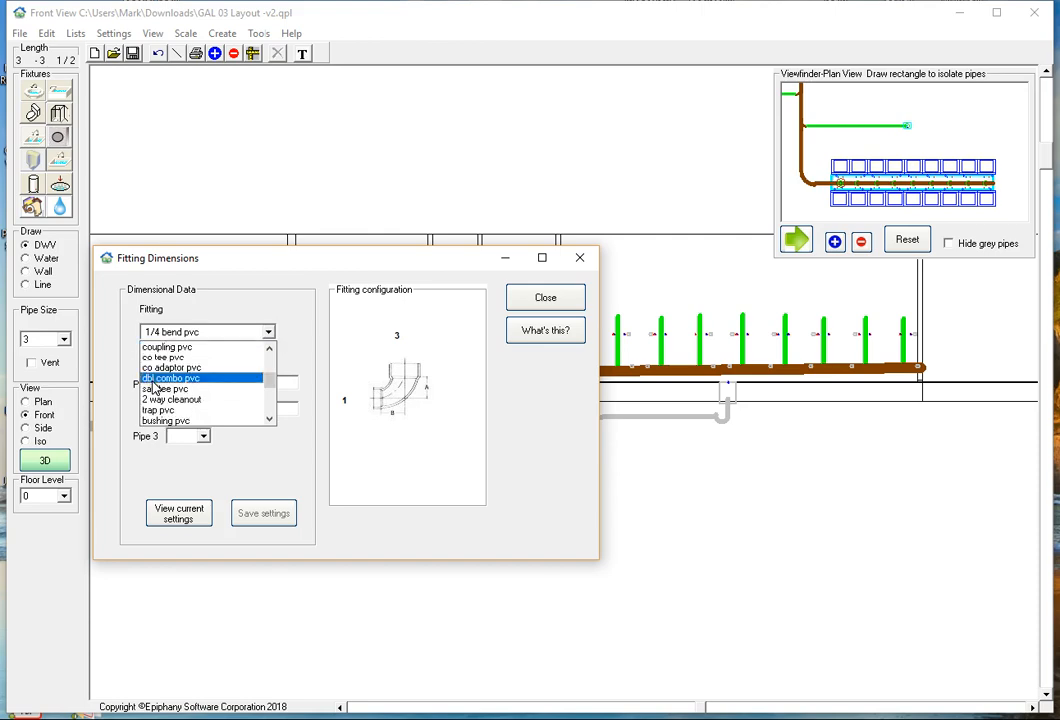
{"action": "scroll", "coordinate": [157, 375], "scroll_direction": "up", "scroll_amount": 3}
{"action": "scroll", "coordinate": [160, 366], "scroll_direction": "up", "scroll_amount": 2}
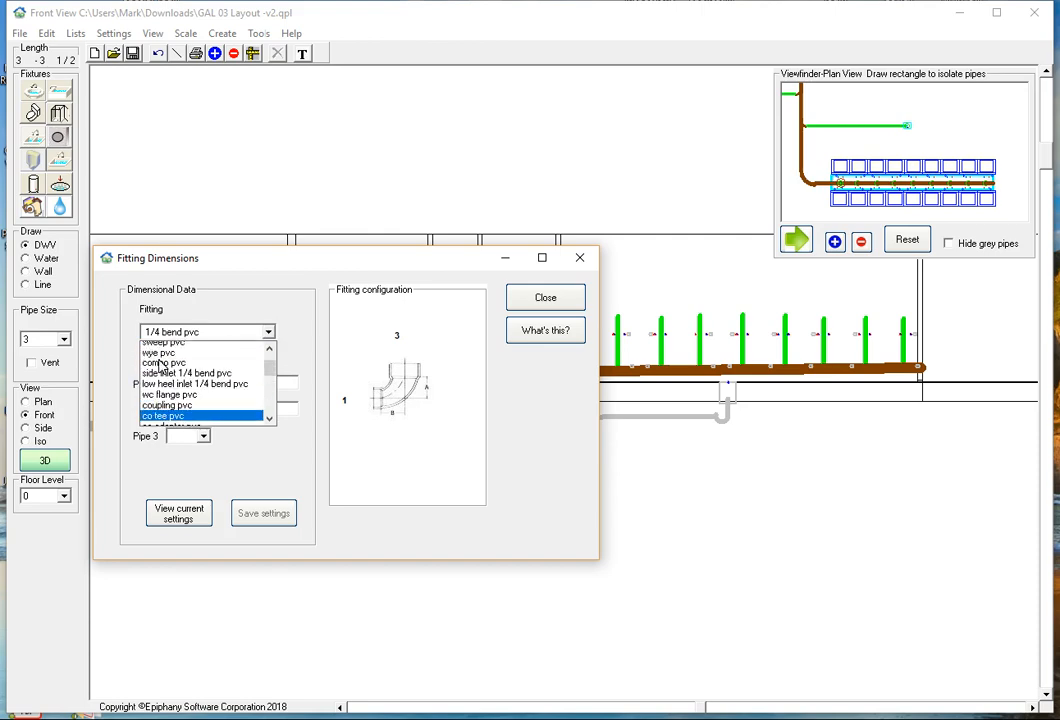
{"action": "scroll", "coordinate": [160, 366], "scroll_direction": "down", "scroll_amount": 4}
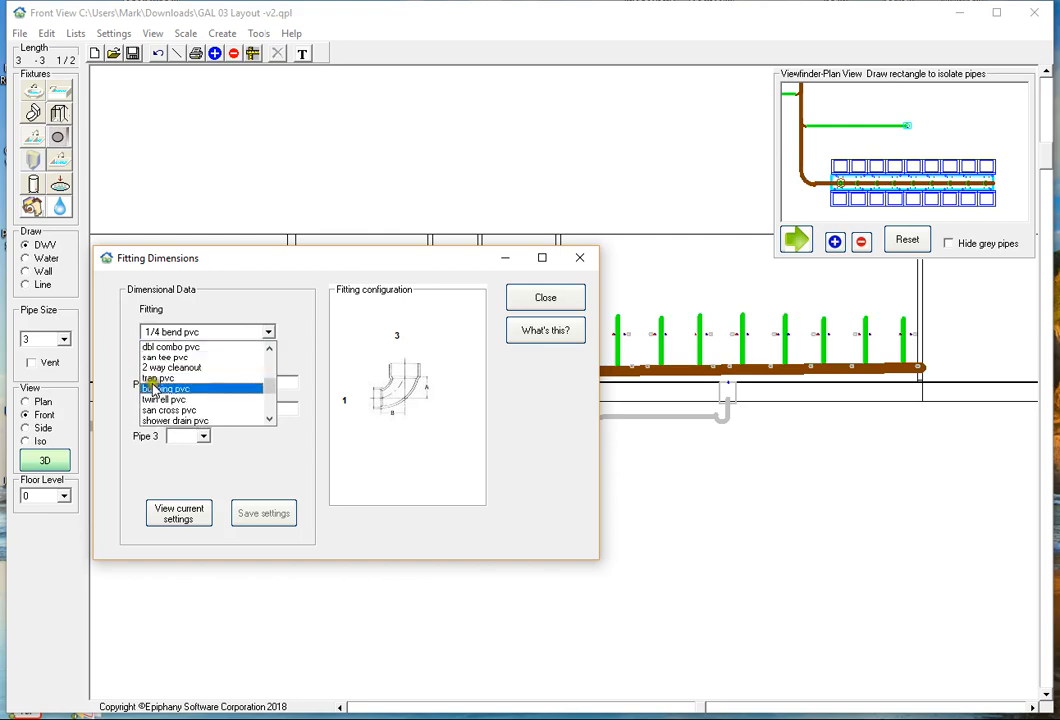
{"action": "left_click", "coordinate": [160, 388]}
Check the bushing's C dimension for Pipe 1 size 6 and Pipe 2 size 4, and close the settings
{"action": "left_click", "coordinate": [203, 384]}
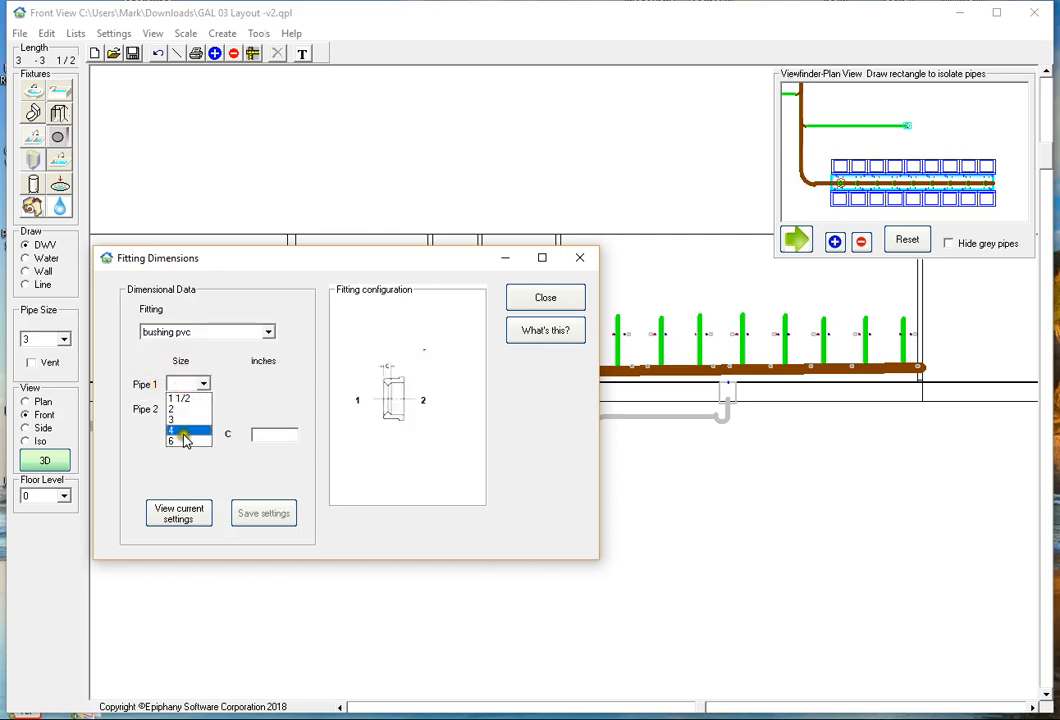
{"action": "left_click", "coordinate": [178, 441]}
{"action": "left_click", "coordinate": [203, 410]}
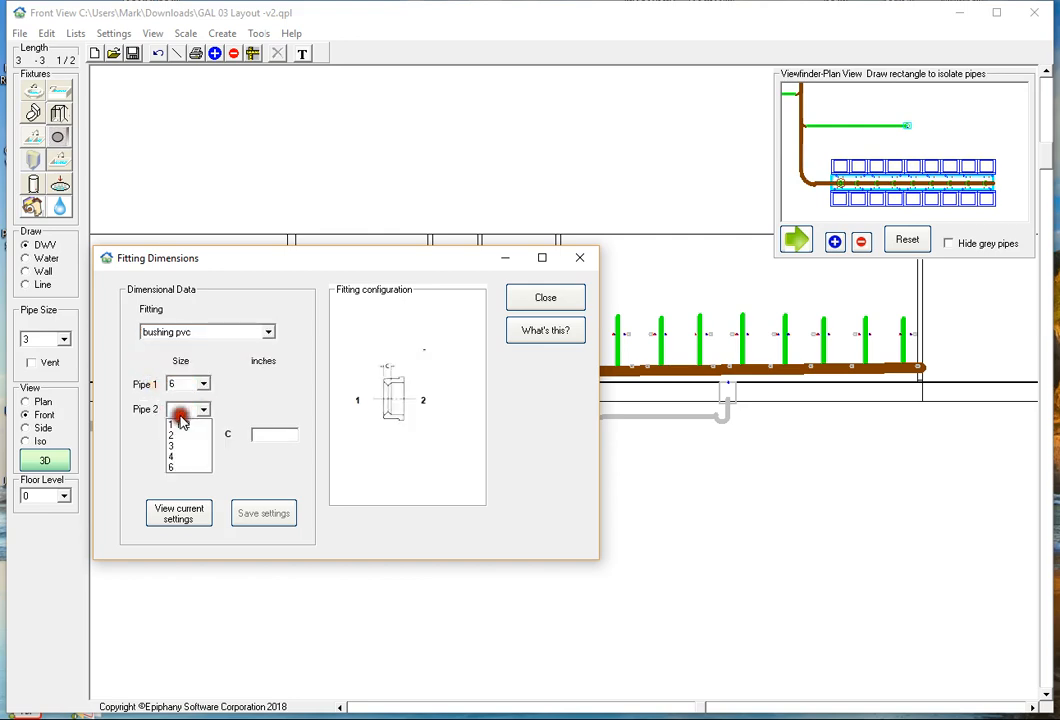
{"action": "left_click", "coordinate": [183, 458]}
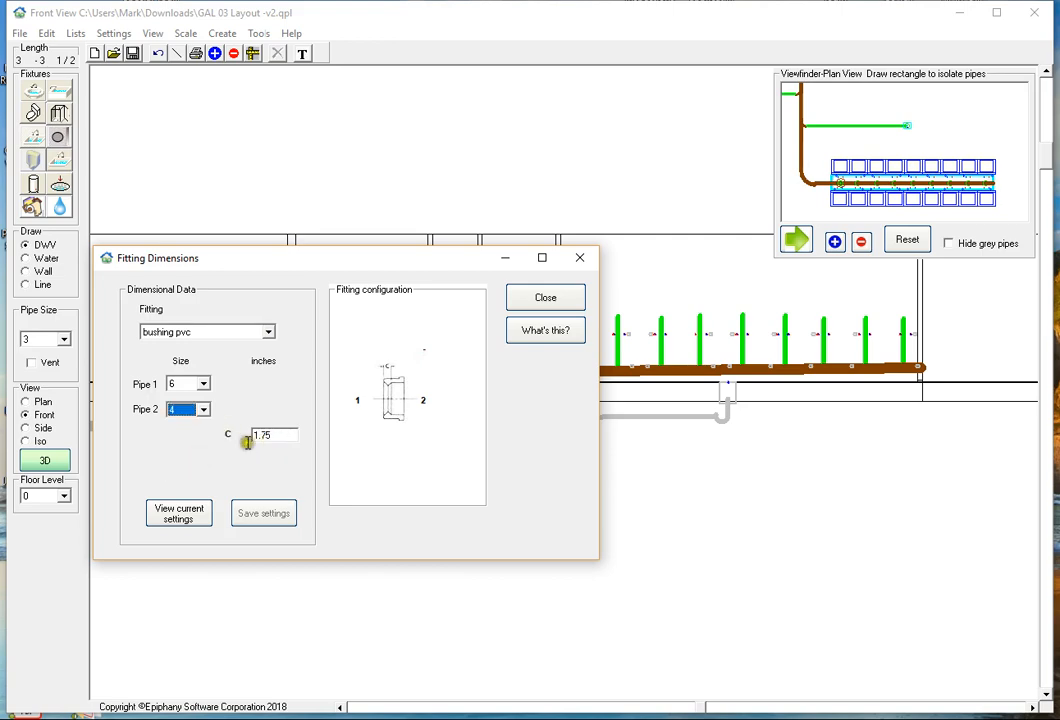
{"action": "left_click", "coordinate": [542, 297]}
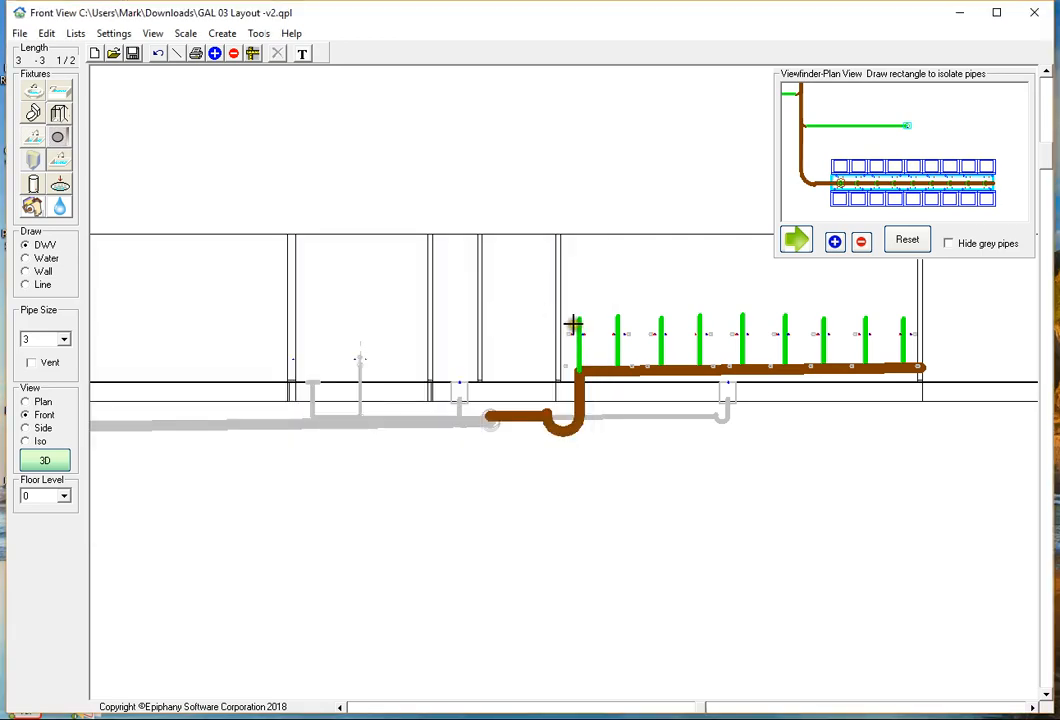
Change the vertical stack section above the horizontal main to 4-inch pipe and deselect it
{"action": "left_click", "coordinate": [578, 325]}
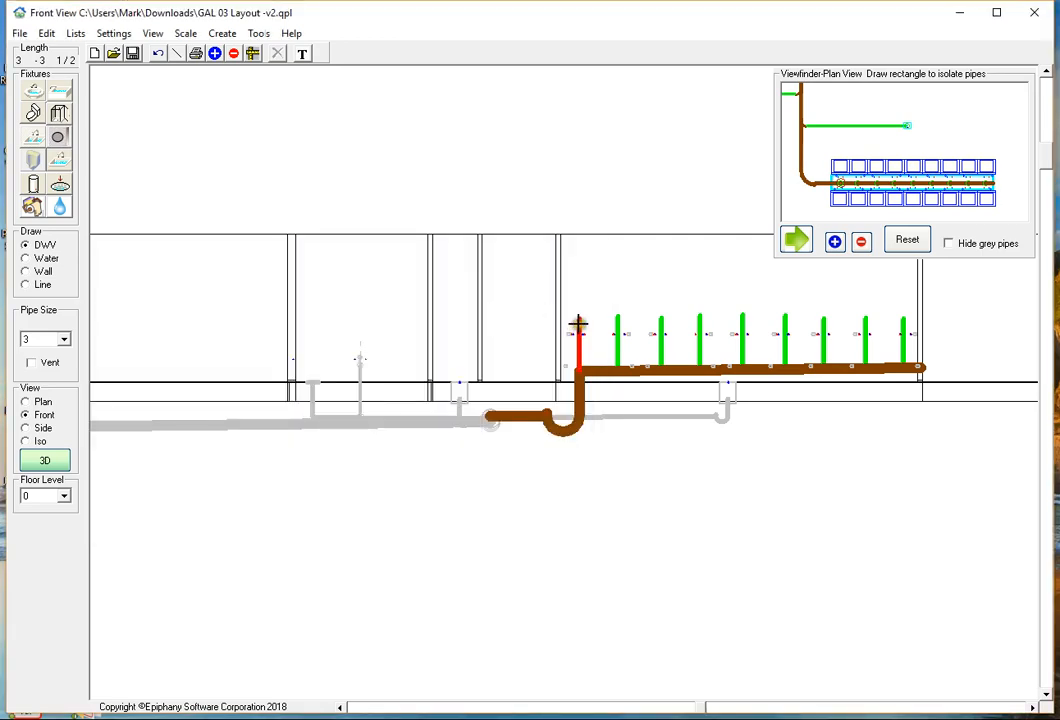
{"action": "left_click", "coordinate": [64, 339]}
{"action": "left_click", "coordinate": [41, 365]}
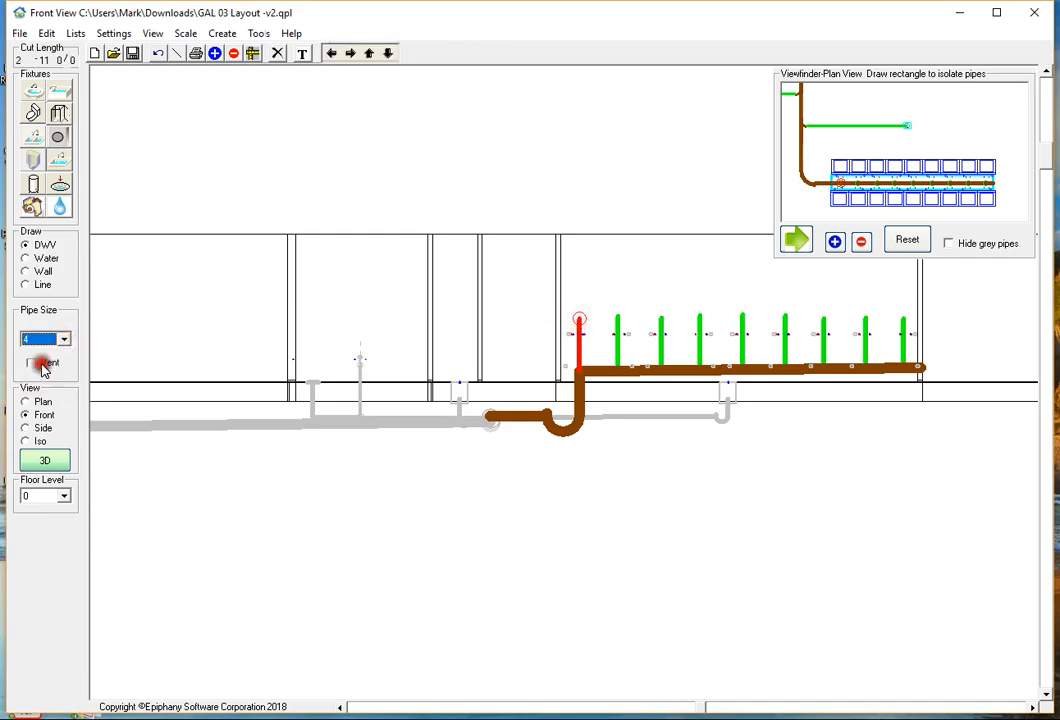
{"action": "left_click", "coordinate": [442, 289]}
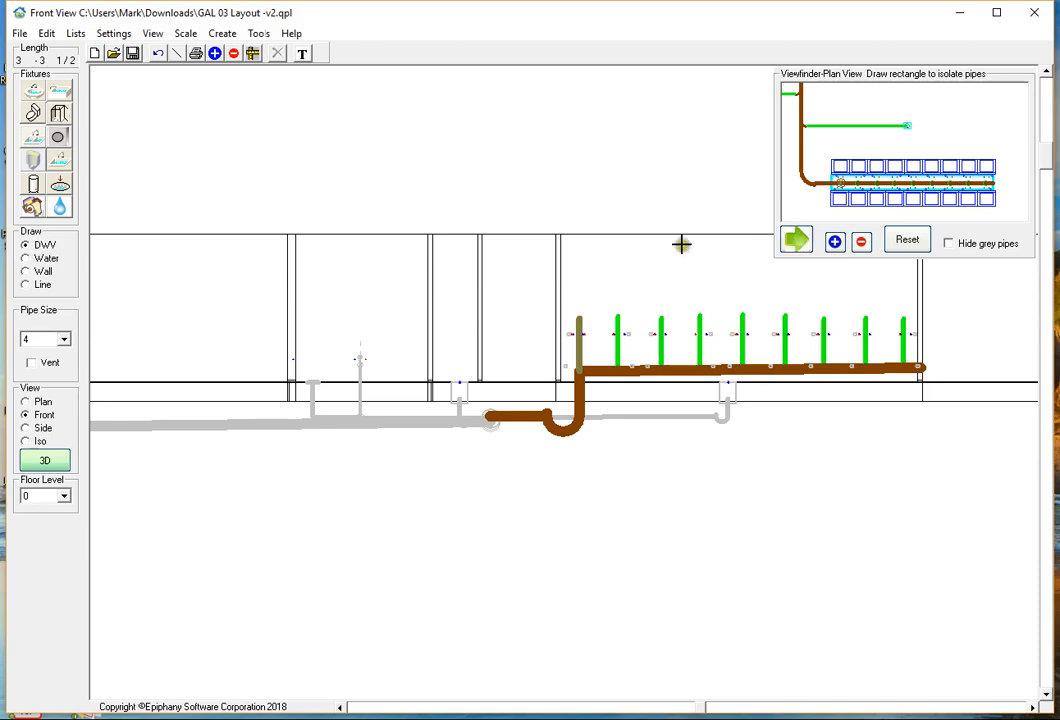
Switch from the front view to the level 0 plan view of the piping layout
{"action": "left_click", "coordinate": [794, 240]}
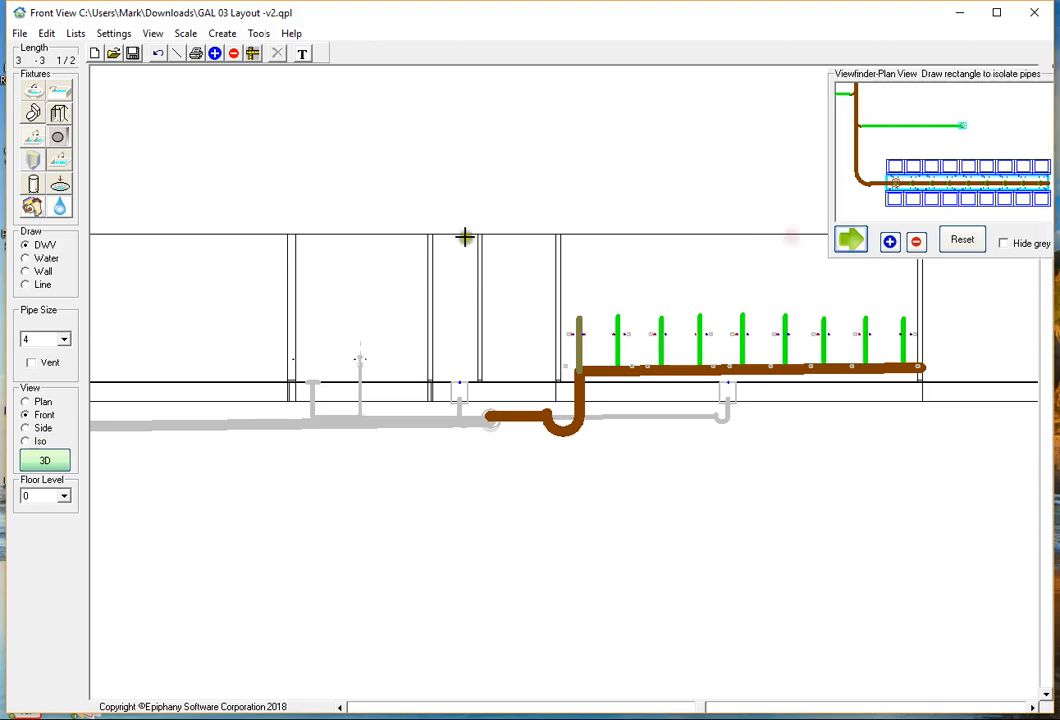
{"action": "left_click", "coordinate": [44, 403]}
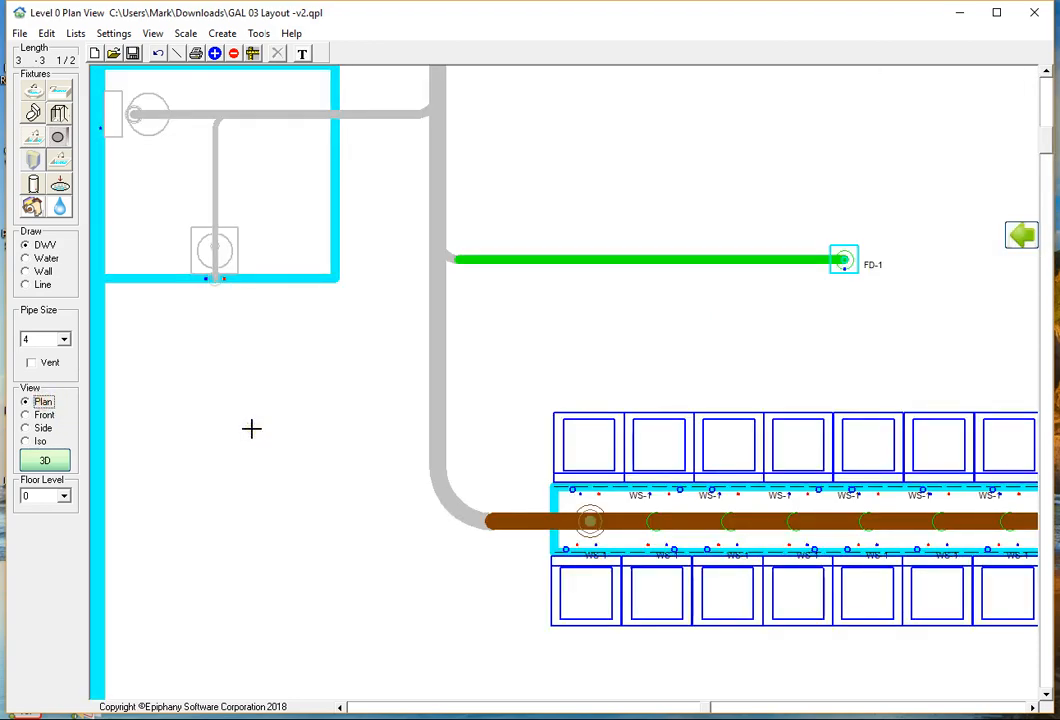
{"action": "scroll", "coordinate": [251, 428], "scroll_direction": "down", "scroll_amount": 2}
{"action": "scroll", "coordinate": [251, 428], "scroll_direction": "down", "scroll_amount": 3}
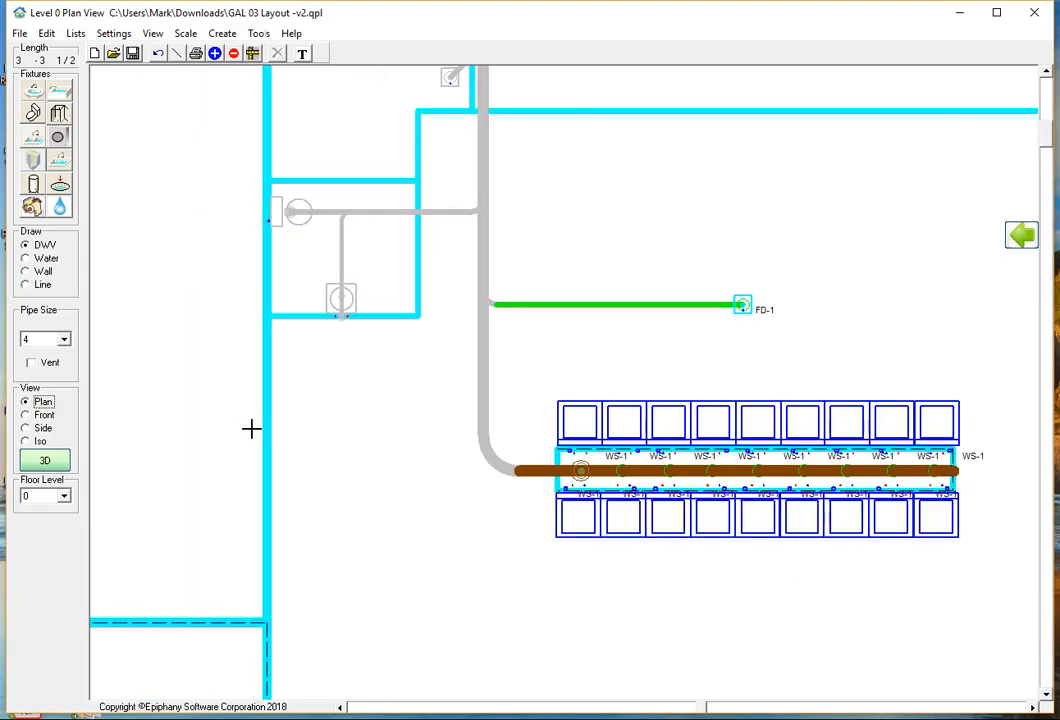
{"action": "scroll", "coordinate": [385, 412], "scroll_direction": "down", "scroll_amount": 1}
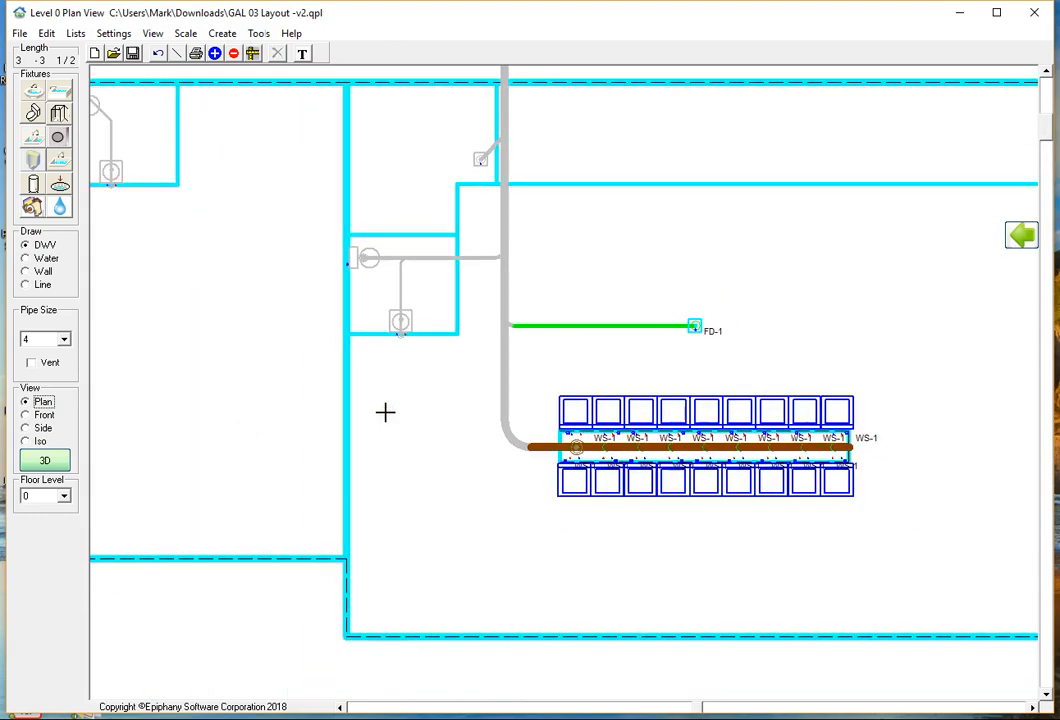
{"action": "scroll", "coordinate": [385, 412], "scroll_direction": "down", "scroll_amount": 1}
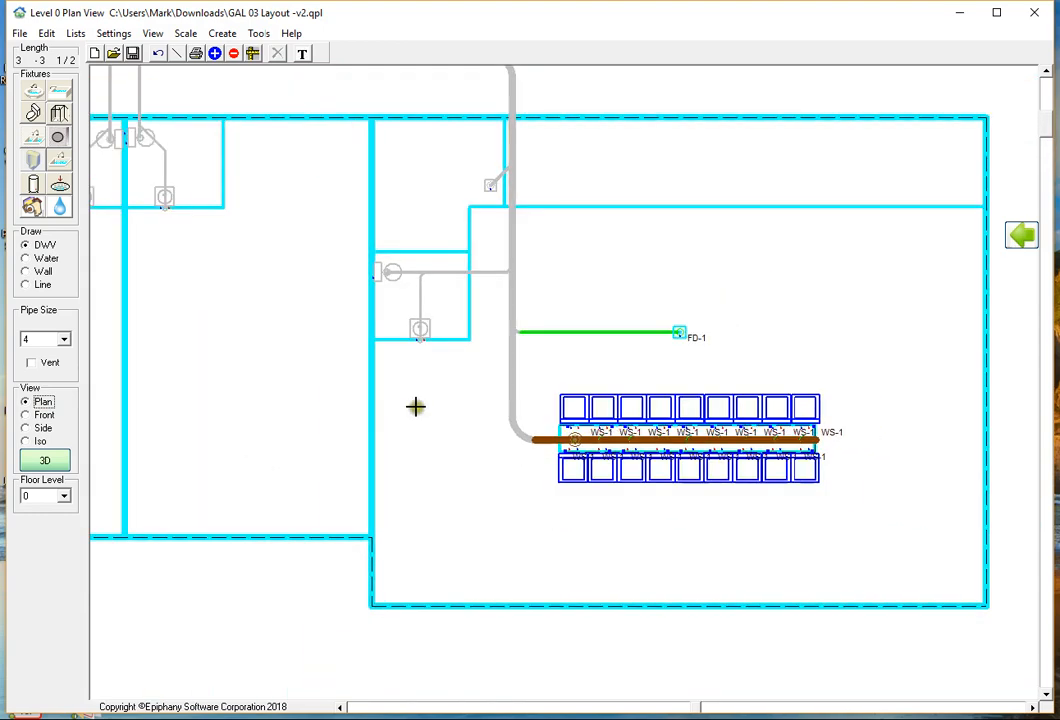
Reset the pipe isolation so every pipe and fixture in the layout is active again
{"action": "left_click", "coordinate": [1022, 240]}
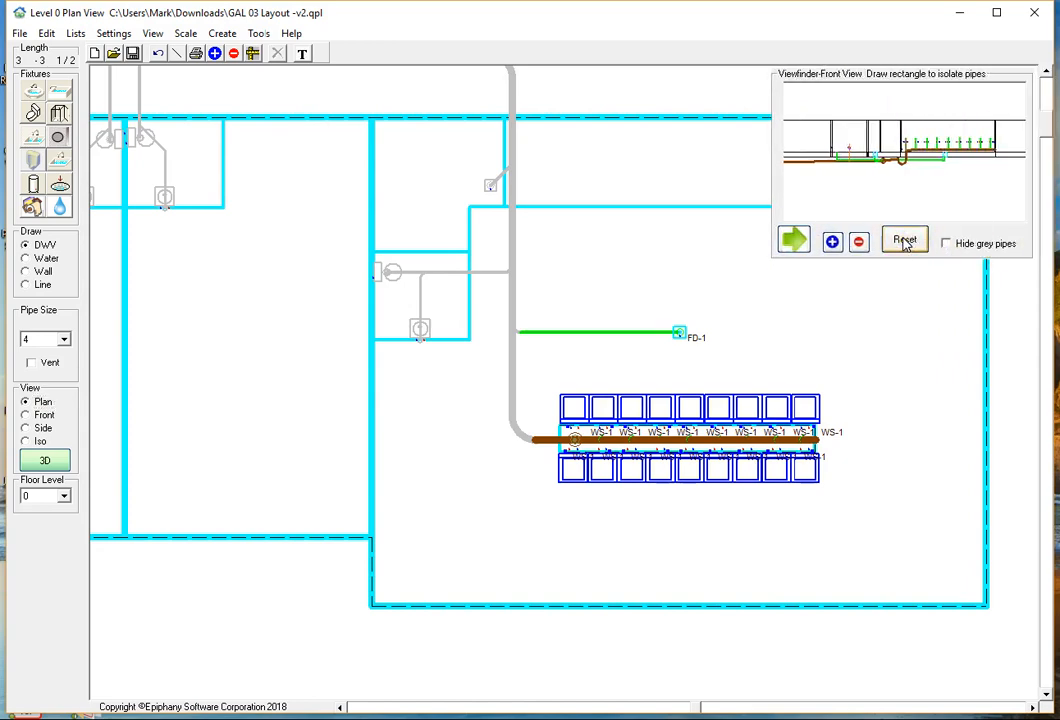
{"action": "left_click", "coordinate": [905, 241]}
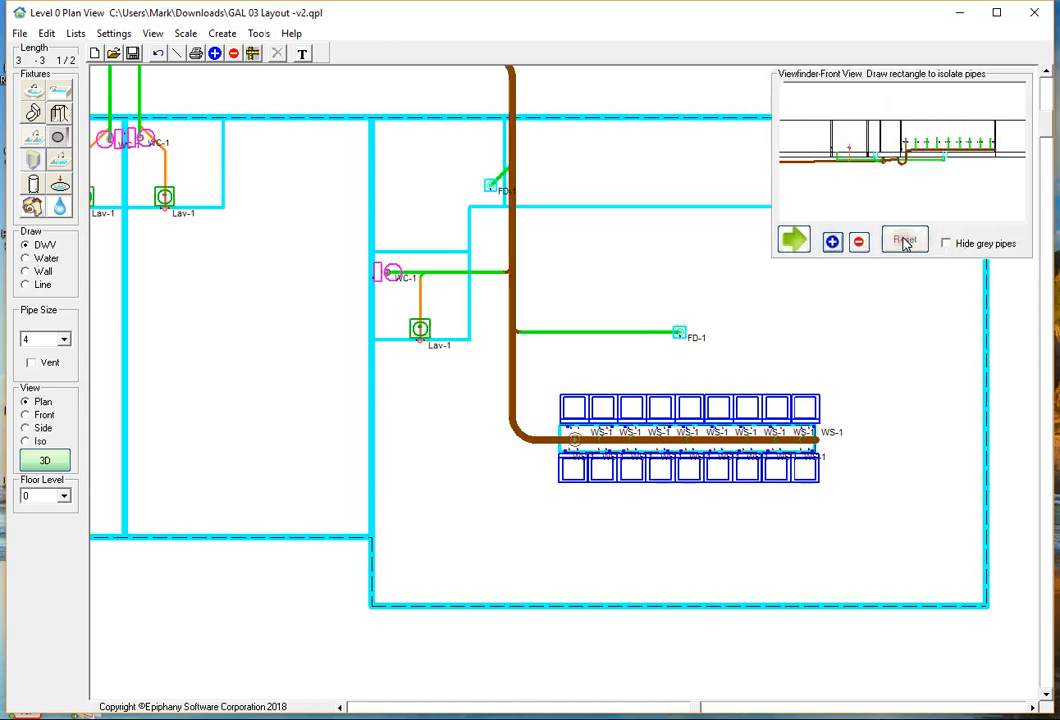
{"action": "left_click", "coordinate": [682, 251]}
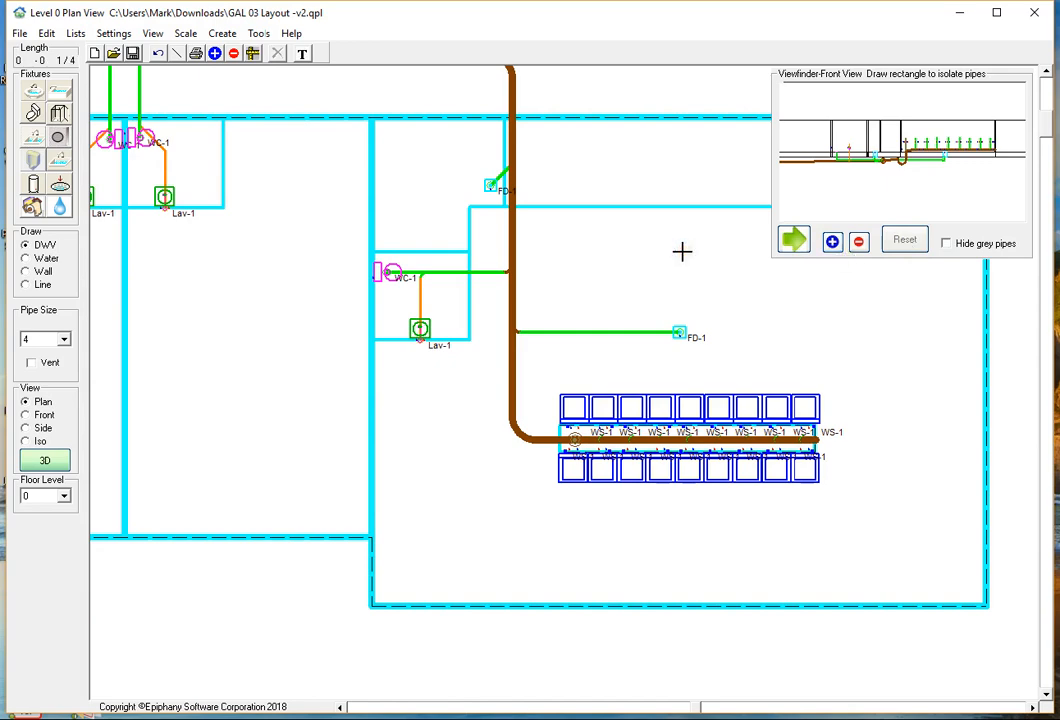
{"action": "scroll", "coordinate": [407, 265], "scroll_direction": "down", "scroll_amount": 3}
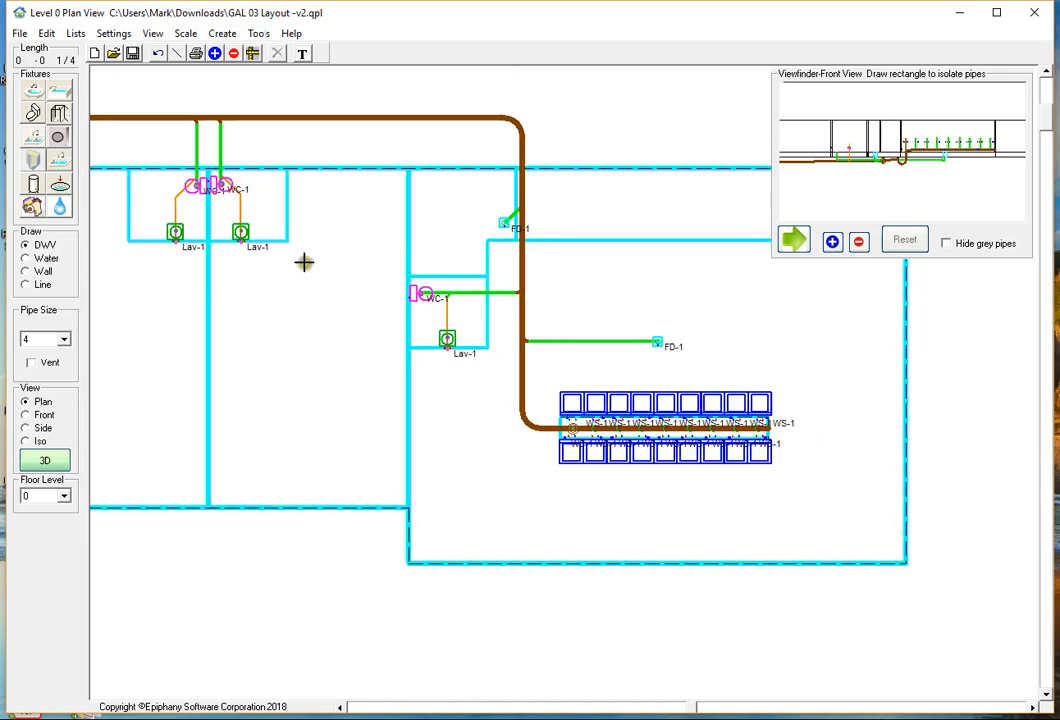
{"action": "scroll", "coordinate": [250, 300], "scroll_direction": "down", "scroll_amount": 3}
{"action": "scroll", "coordinate": [321, 338], "scroll_direction": "up", "scroll_amount": 3}
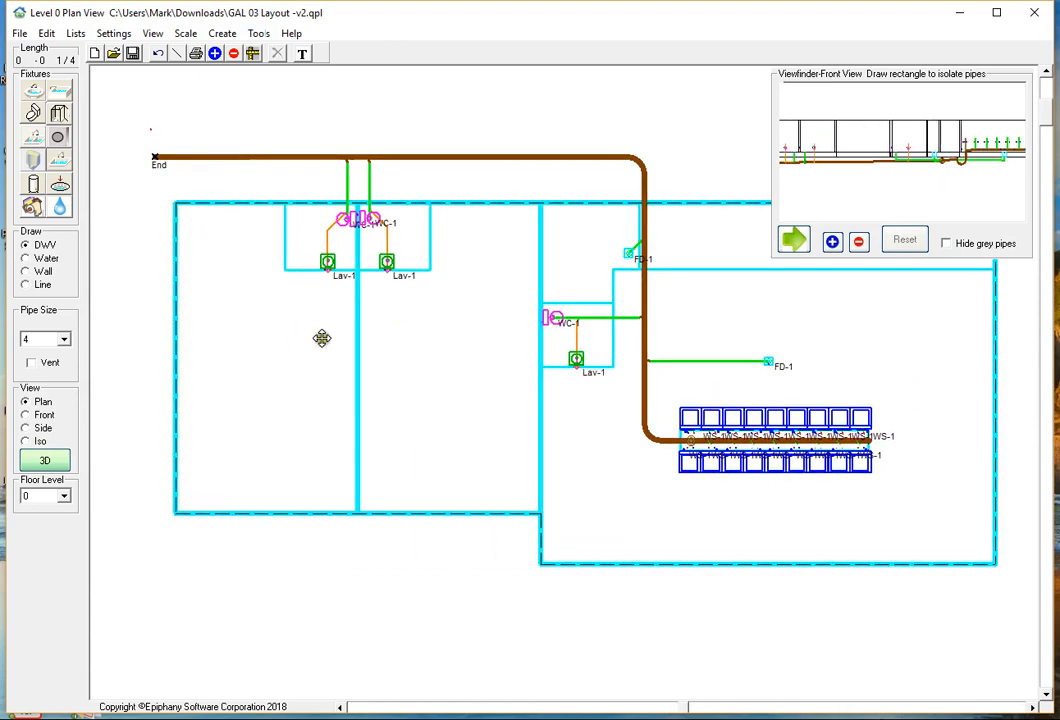
{"action": "middle_click_drag", "start_coordinate": [321, 338], "coordinate": [322, 338]}
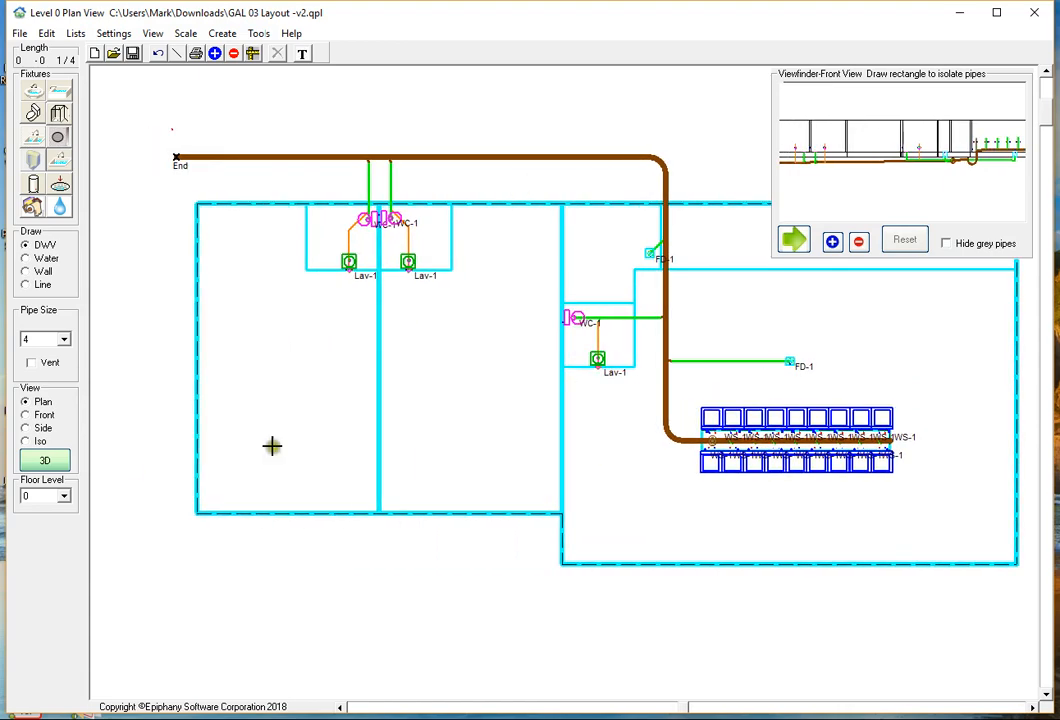